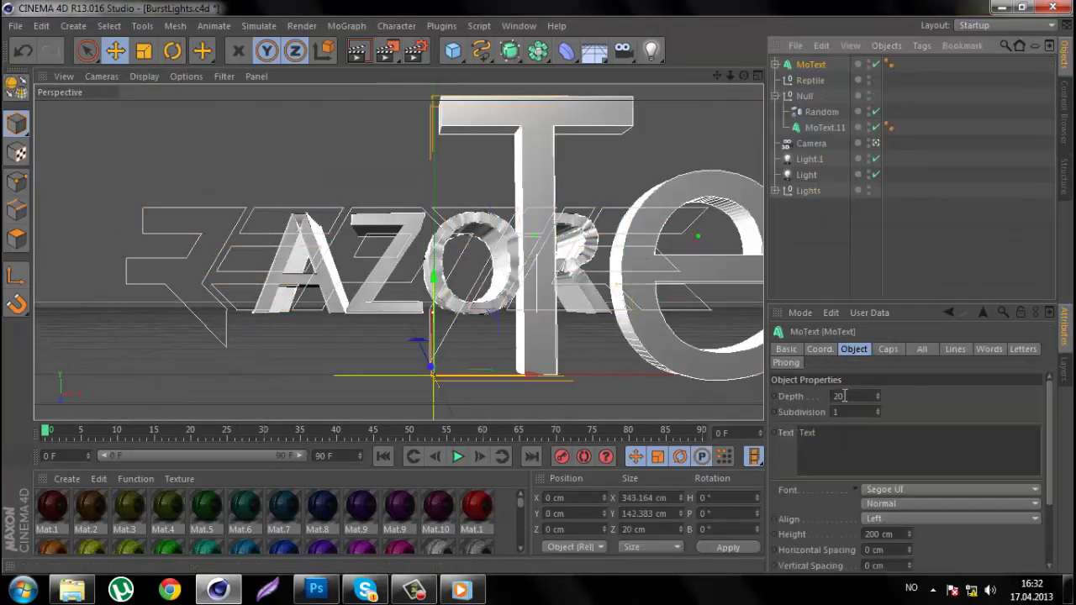
# Step: Scroll the Object Manager to inspect the imported Reptile spline paths
pyautogui.scroll(-3, 965, 412)
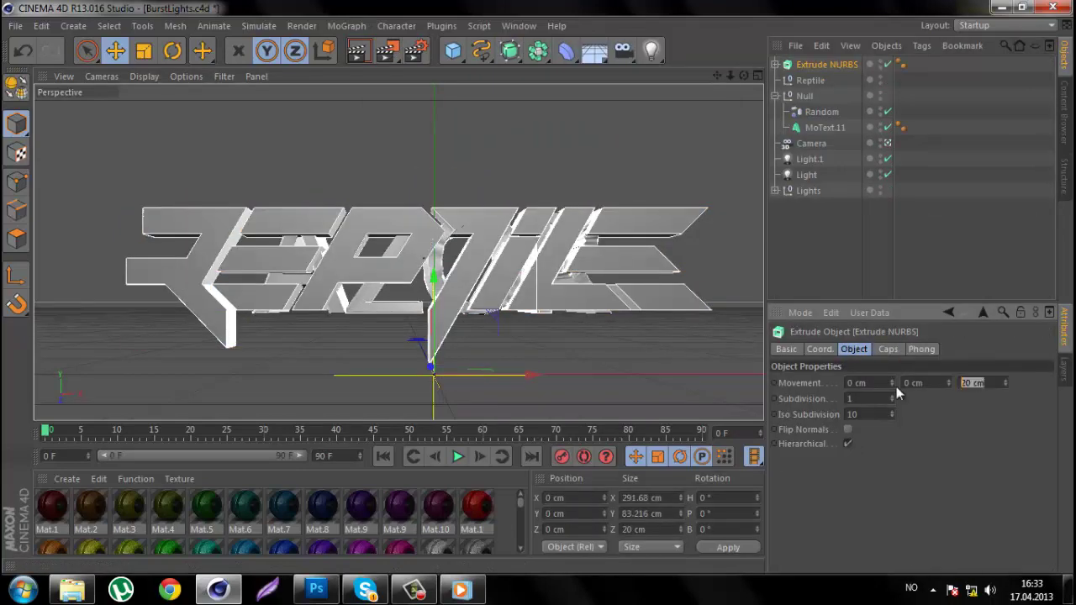
# Step: Give the extruded REPTILE letters filleted start caps
pyautogui.click(881, 446)
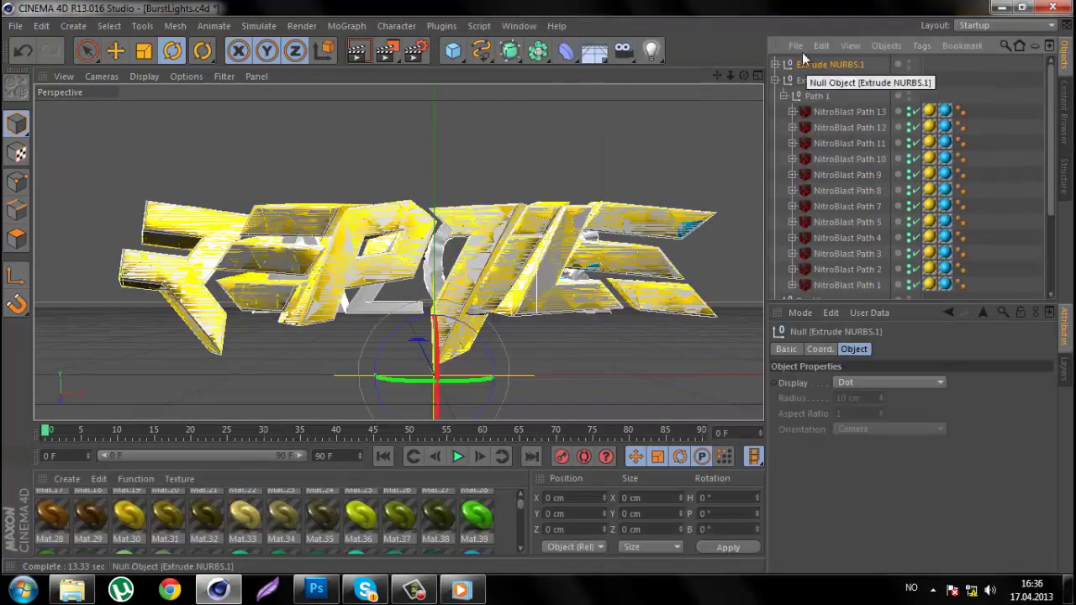
# Step: Select NitroBlast Path 13 and inspect the dark Mat material
pyautogui.click(828, 79)
pyautogui.click(849, 111)
pyautogui.scroll(-5, 403, 531)
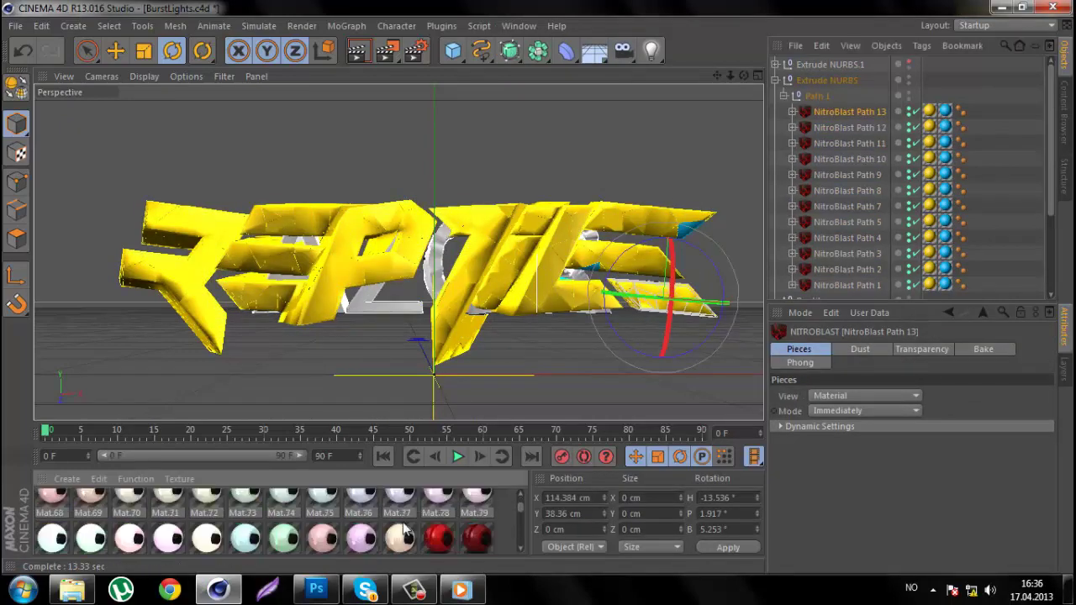
pyautogui.scroll(5, 403, 531)
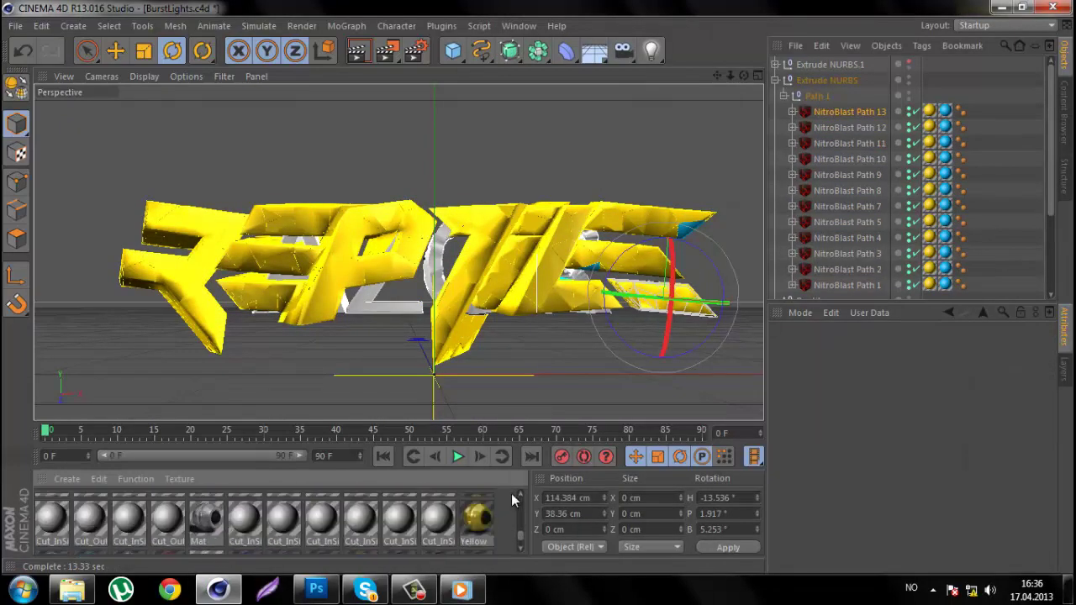
pyautogui.scroll(1, 514, 504)
pyautogui.click(79, 509)
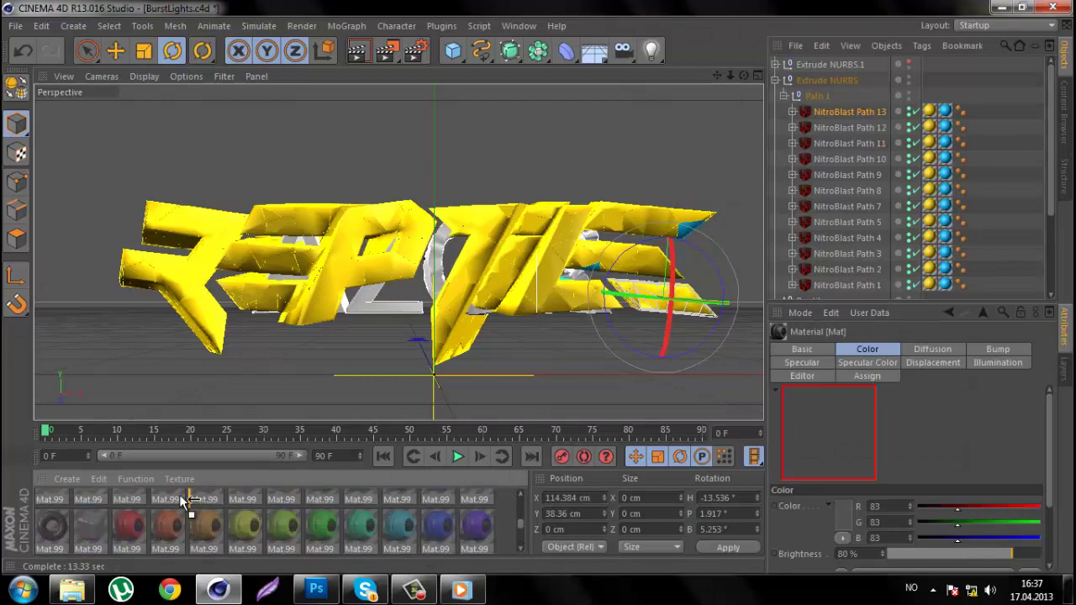
pyautogui.scroll(1, 181, 508)
pyautogui.scroll(1, 159, 511)
pyautogui.scroll(1, 135, 515)
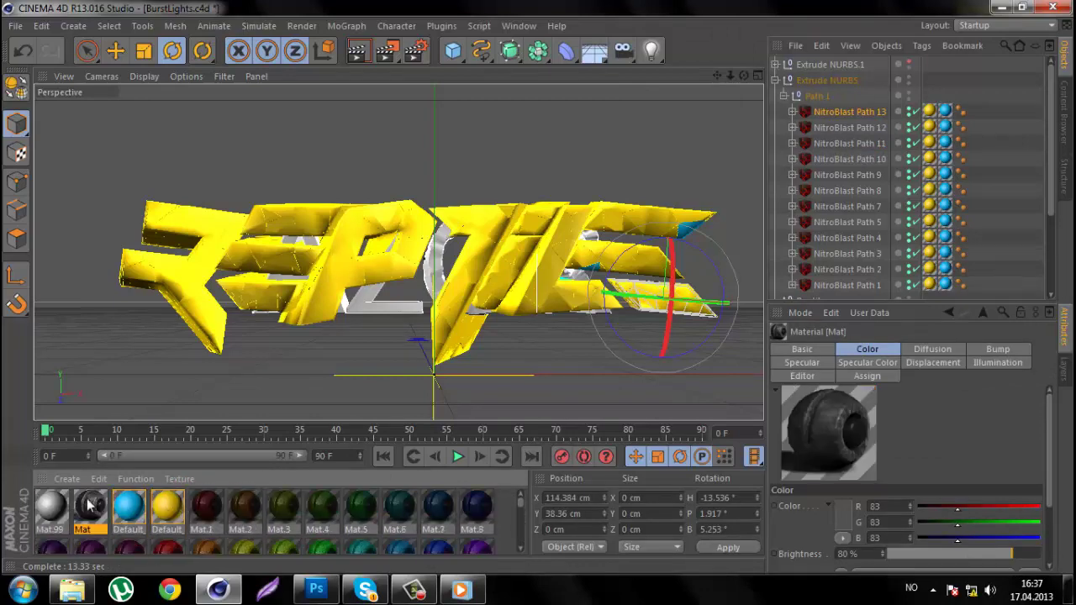
# Step: Replace the yellow tags with the Mat tag on all NitroBlast paths; put red Mat.1 on Paths 13–10
pyautogui.click(929, 112)
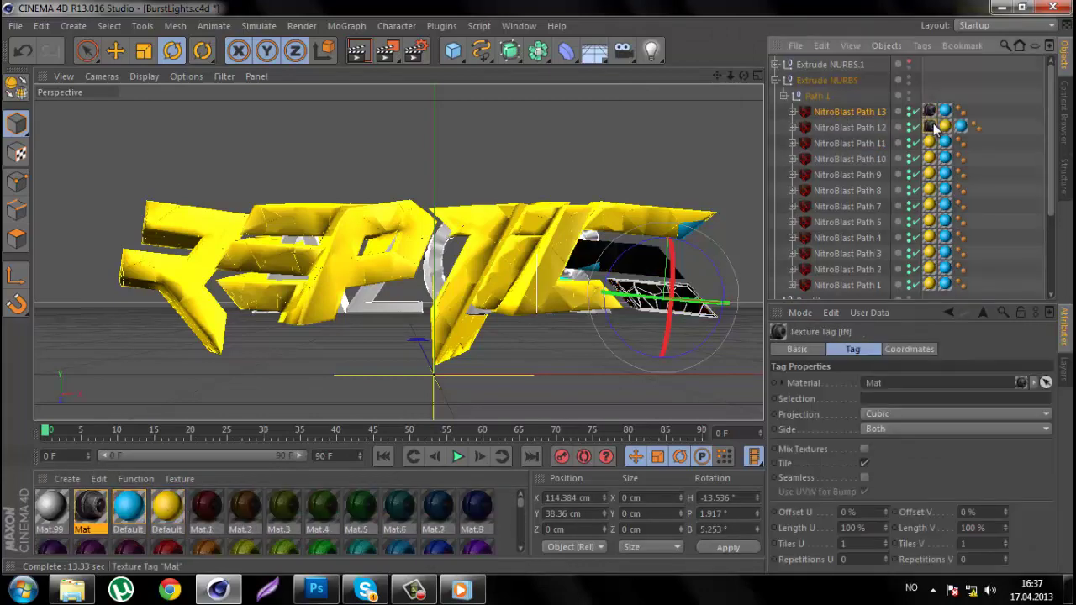
pyautogui.press('Delete')
pyautogui.click(898, 140)
pyautogui.keyDown('ctrl'); pyautogui.moveTo(929, 102); pyautogui.dragTo(928, 260); pyautogui.keyUp('ctrl')
pyautogui.click(943, 116)
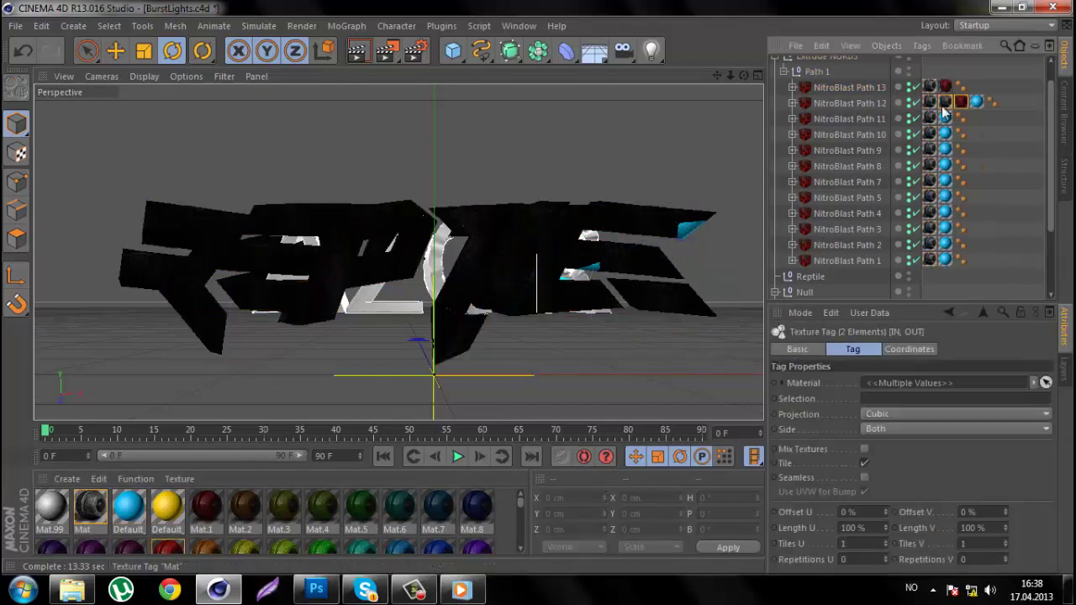
pyautogui.keyDown('ctrl'); pyautogui.moveTo(943, 116); pyautogui.dragTo(945, 141); pyautogui.keyUp('ctrl')
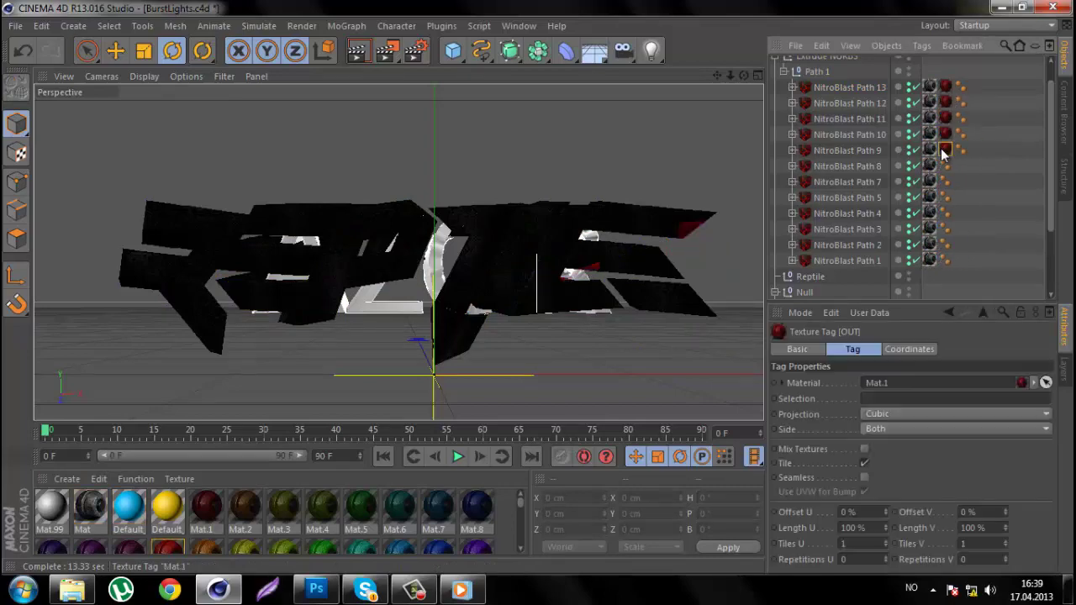
# Step: Add a MoGraph Fracture object and select NitroBlast Path 10's pieces
pyautogui.click(346, 26)
pyautogui.click(376, 183)
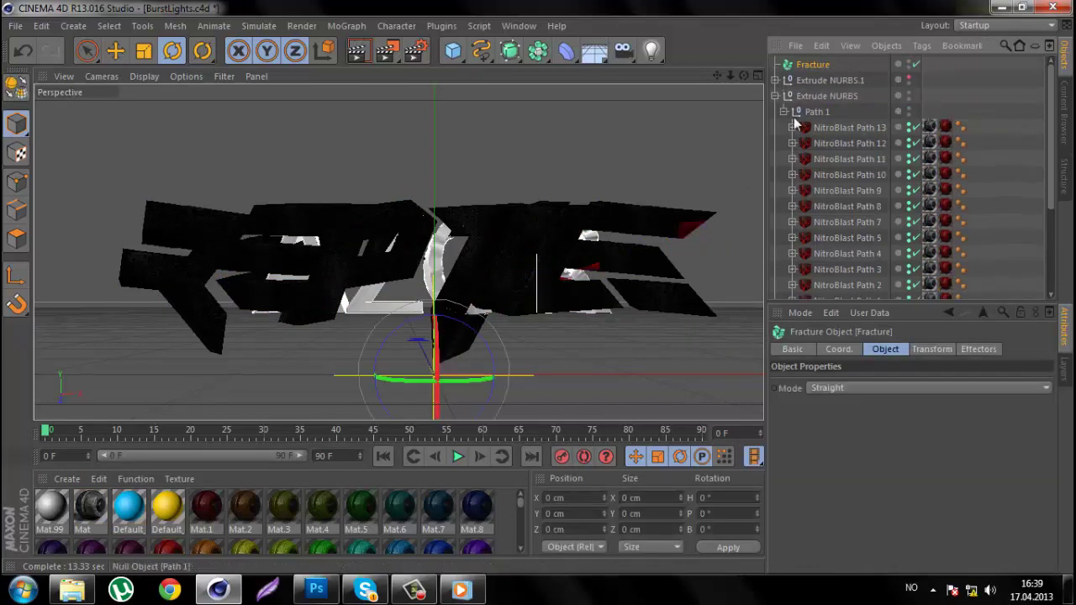
pyautogui.scroll(10, 847, 219)
pyautogui.scroll(-10, 847, 218)
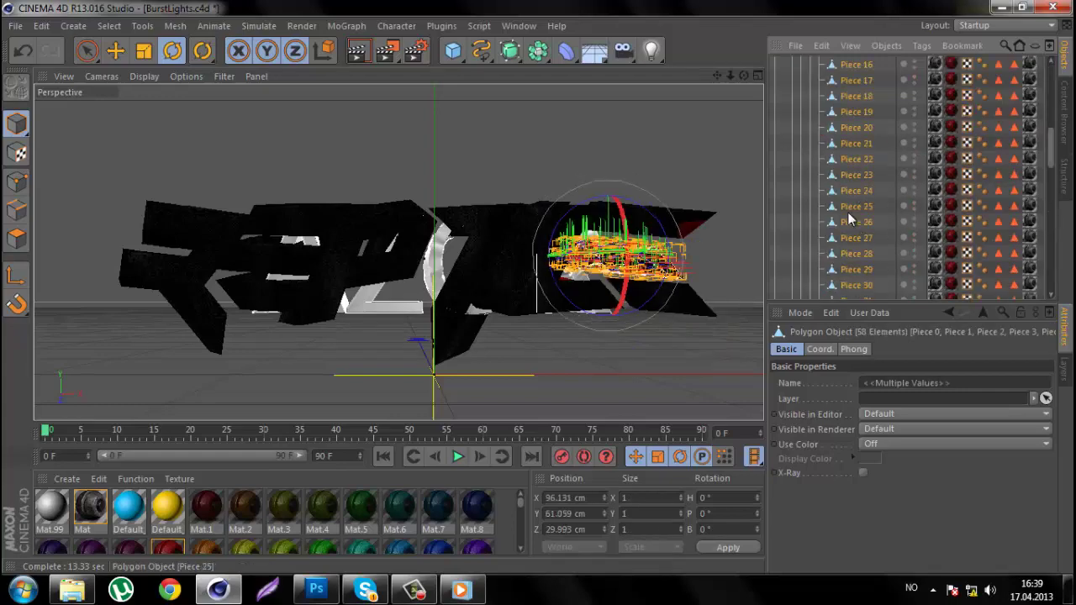
pyautogui.click(843, 224)
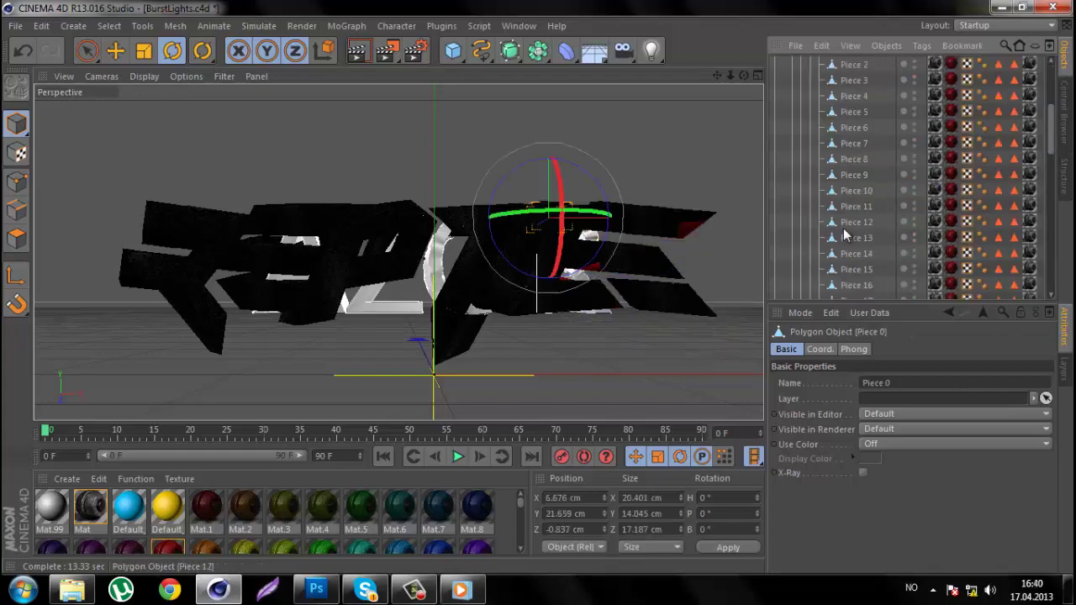
pyautogui.hotkey('ctrl', 'z')
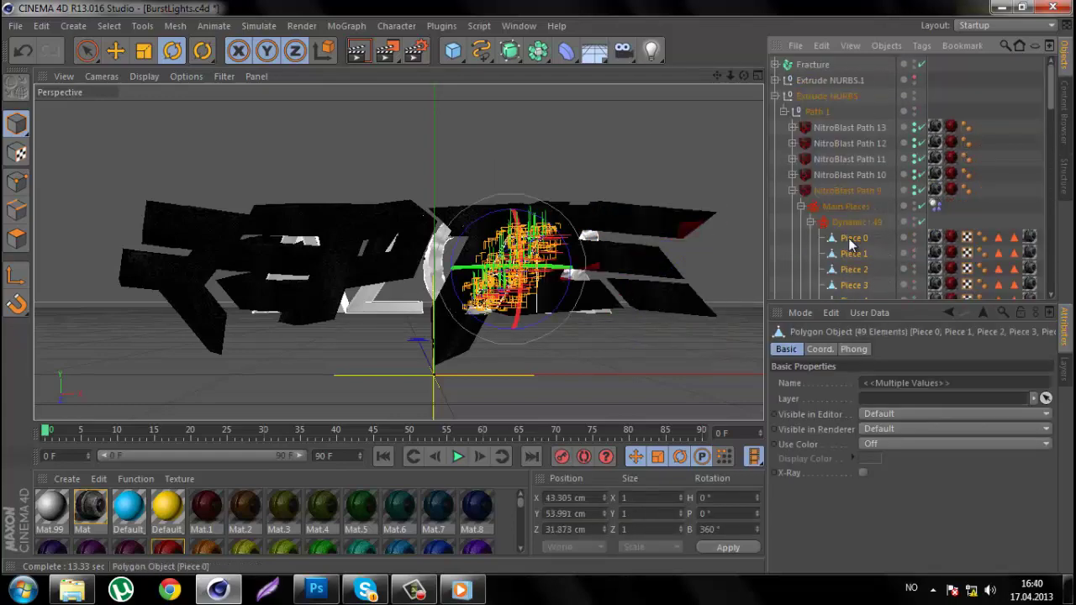
pyautogui.hotkey('ctrl', 'z')
# Step: Select the shattered pieces of NitroBlast Path 9, Path 5 and other paths
pyautogui.click(792, 194)
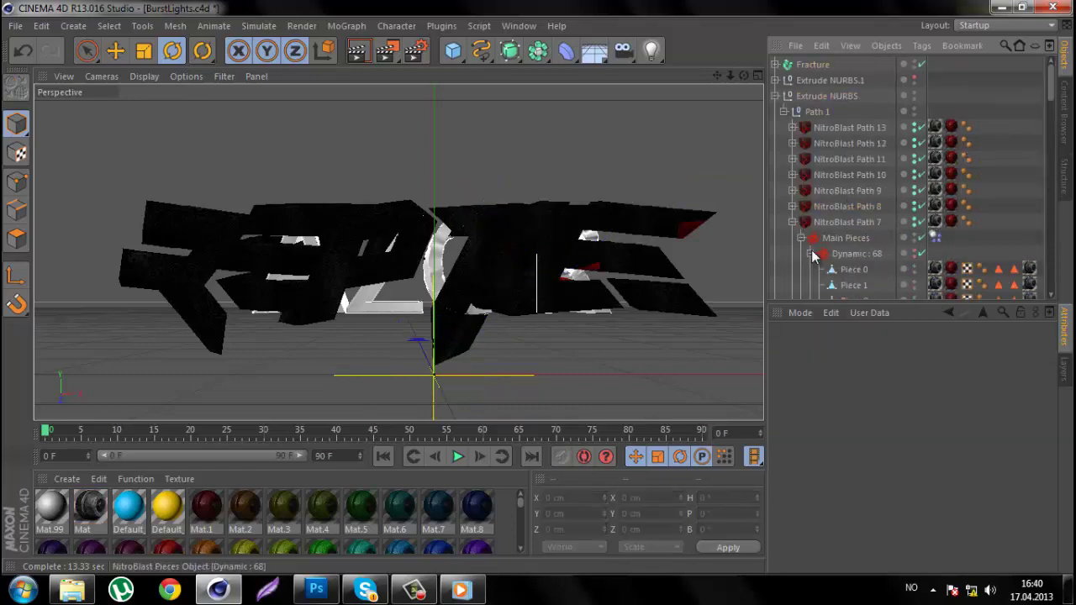
pyautogui.scroll(-10, 858, 209)
pyautogui.scroll(10, 858, 206)
pyautogui.click(782, 210)
pyautogui.click(792, 237)
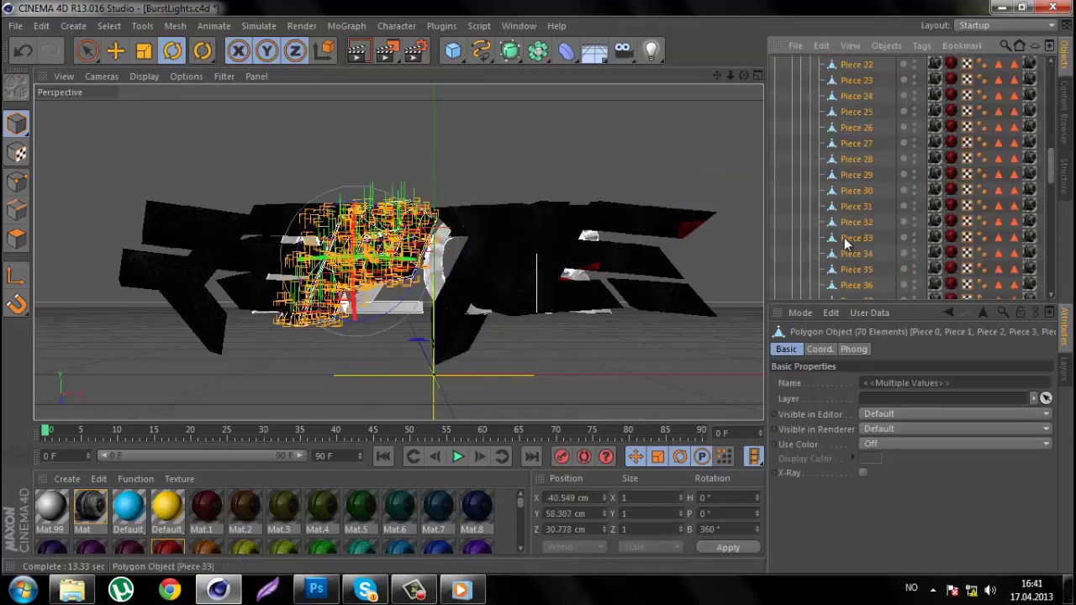
pyautogui.click(792, 255)
pyautogui.click(838, 238)
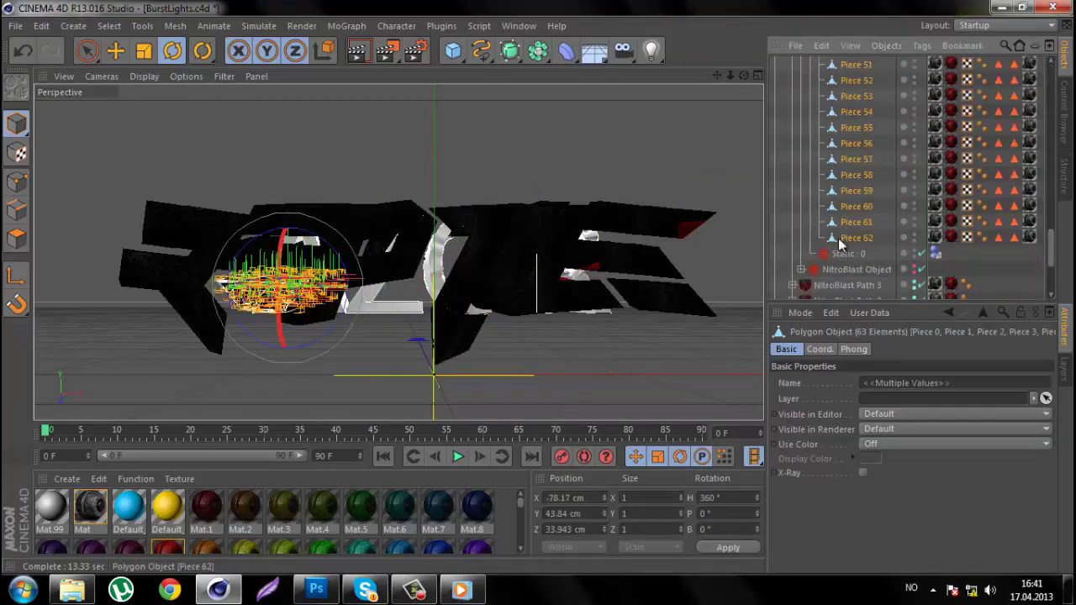
pyautogui.scroll(5, 838, 168)
# Step: Select the pieces of NitroBlast Path 3, Path 2 (68 pieces) and Path 1 (60 pieces)
pyautogui.click(781, 66)
pyautogui.click(792, 175)
pyautogui.click(838, 228)
pyautogui.scroll(3, 847, 183)
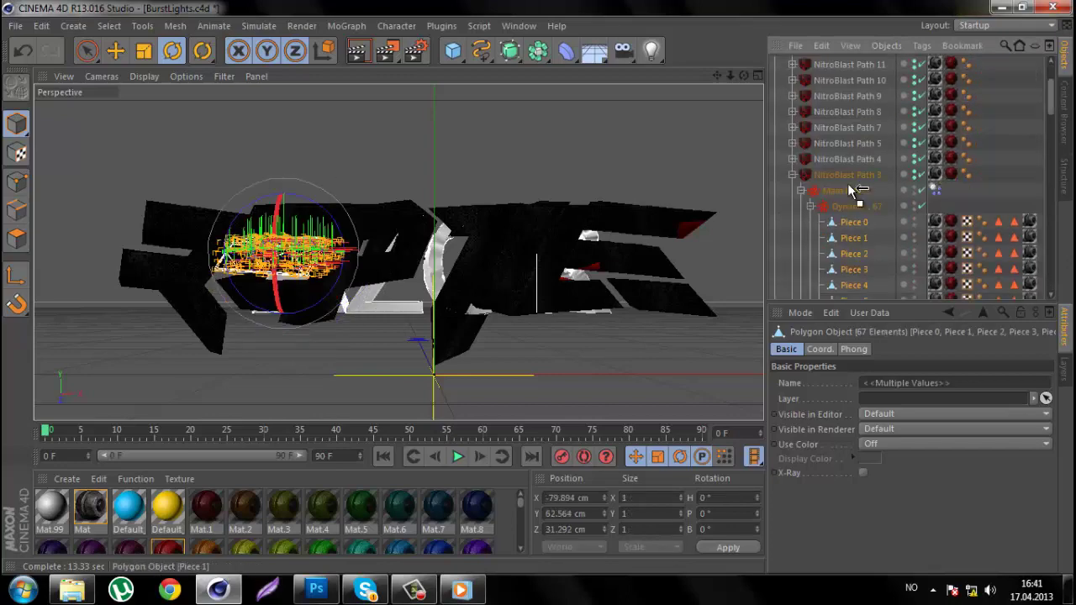
pyautogui.scroll(-3, 790, 235)
pyautogui.click(799, 207)
pyautogui.click(833, 62)
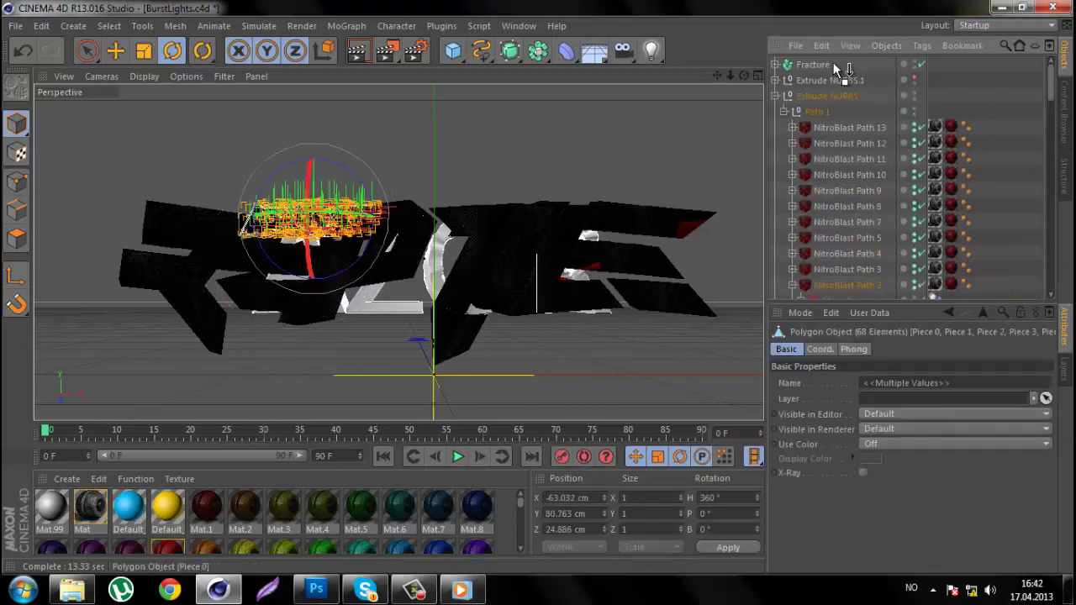
pyautogui.scroll(-3, 822, 123)
pyautogui.click(792, 87)
pyautogui.click(792, 165)
pyautogui.click(836, 197)
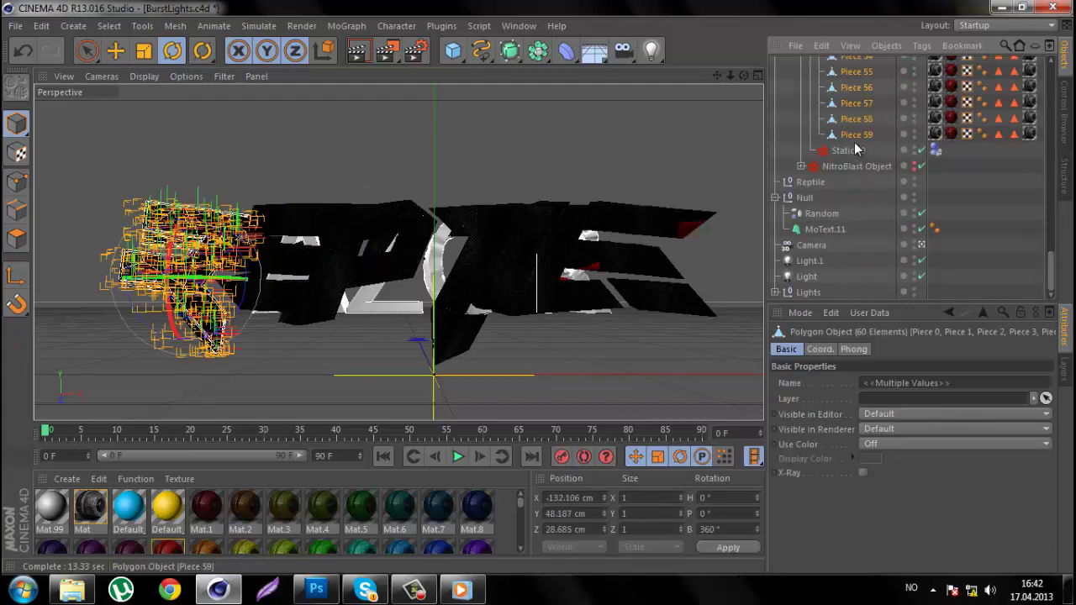
pyautogui.scroll(5, 844, 65)
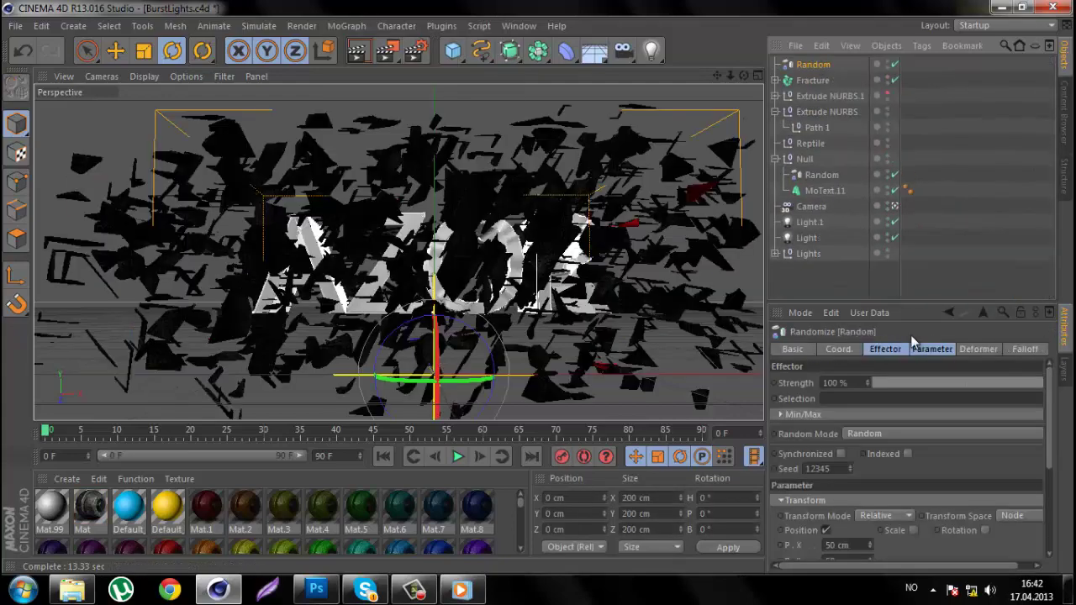
# Step: Put the dark Mat tag on Extrude NURBS.1, then undo the Fracture conversion to the original text
pyautogui.moveTo(82, 509); pyautogui.dragTo(811, 144)
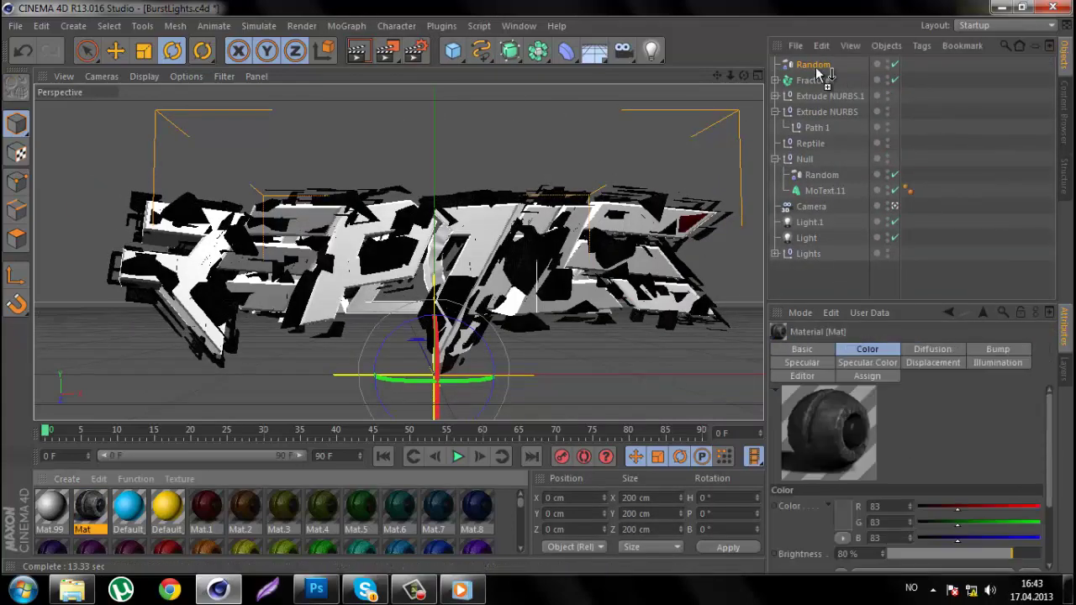
pyautogui.moveTo(908, 142); pyautogui.dragTo(907, 96)
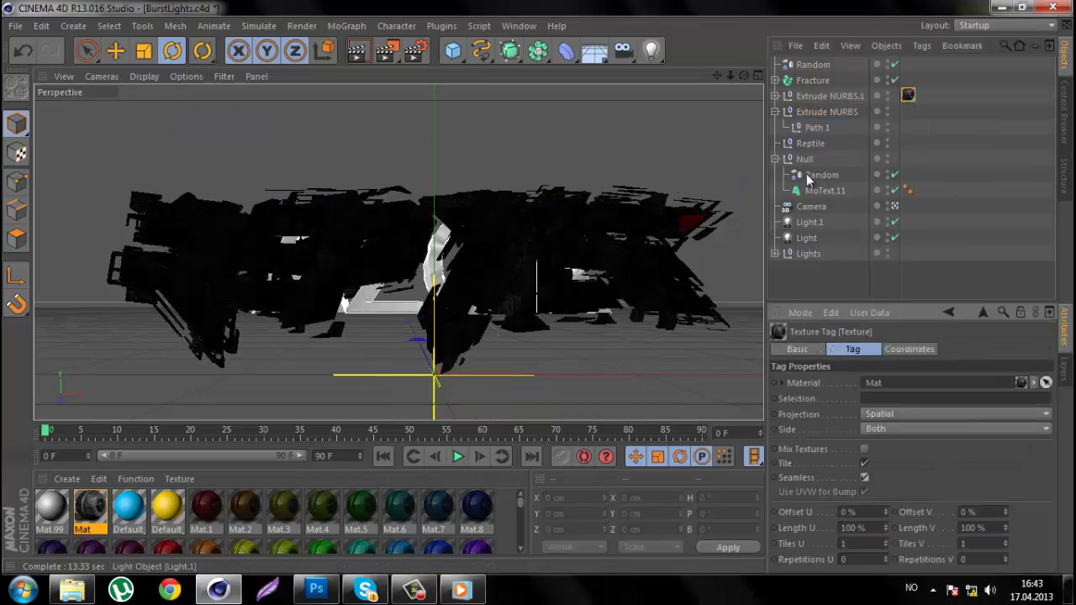
pyautogui.click(813, 80)
pyautogui.press('c')
pyautogui.click(908, 96)
pyautogui.scroll(-5, 908, 168)
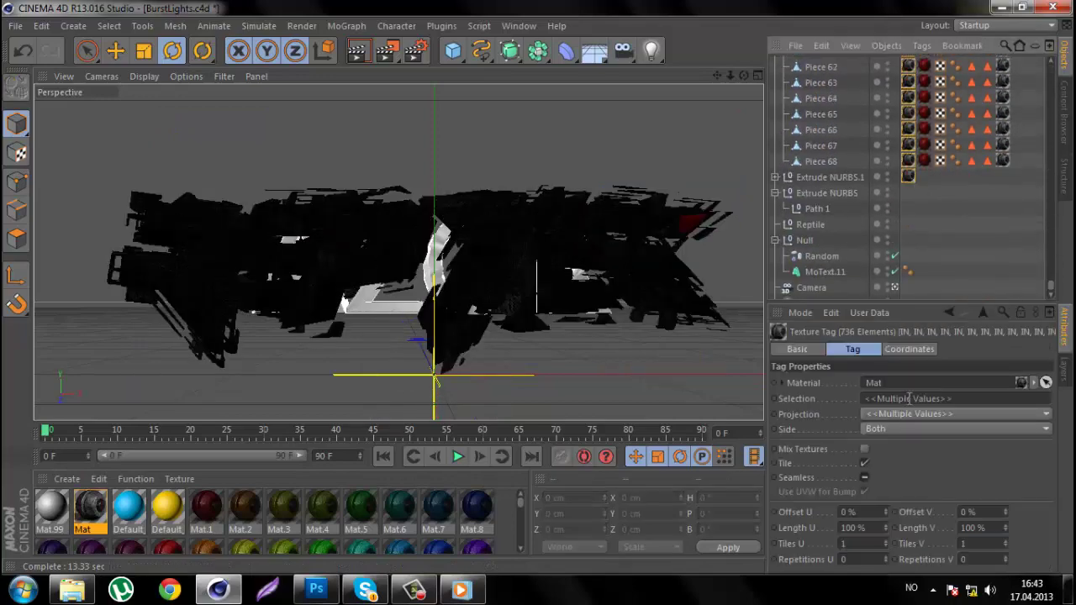
pyautogui.scroll(10, 918, 210)
pyautogui.click(1002, 96)
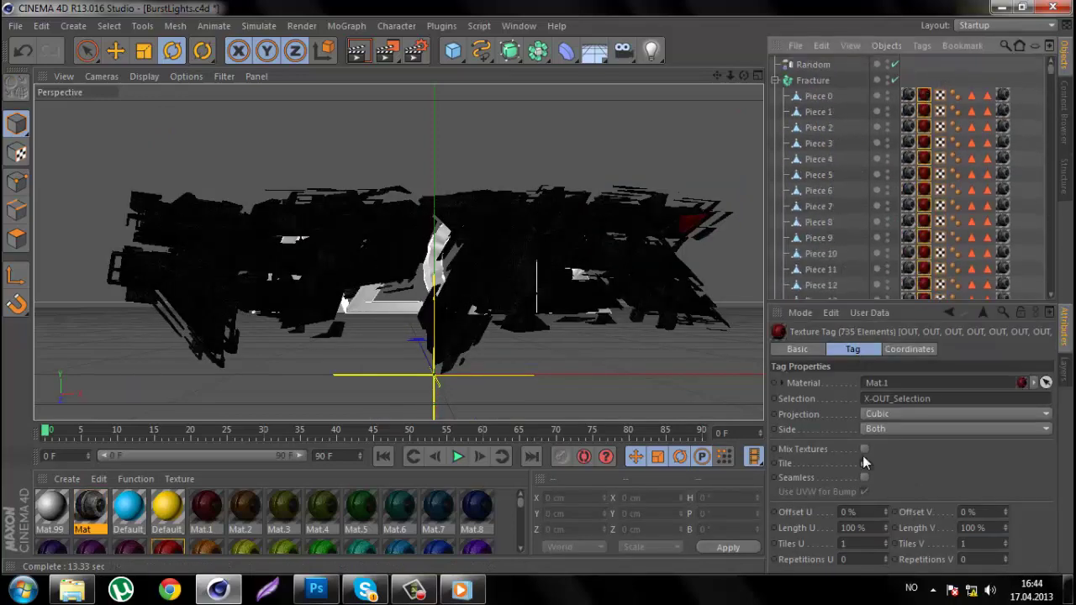
pyautogui.hotkey('ctrl', 'z')
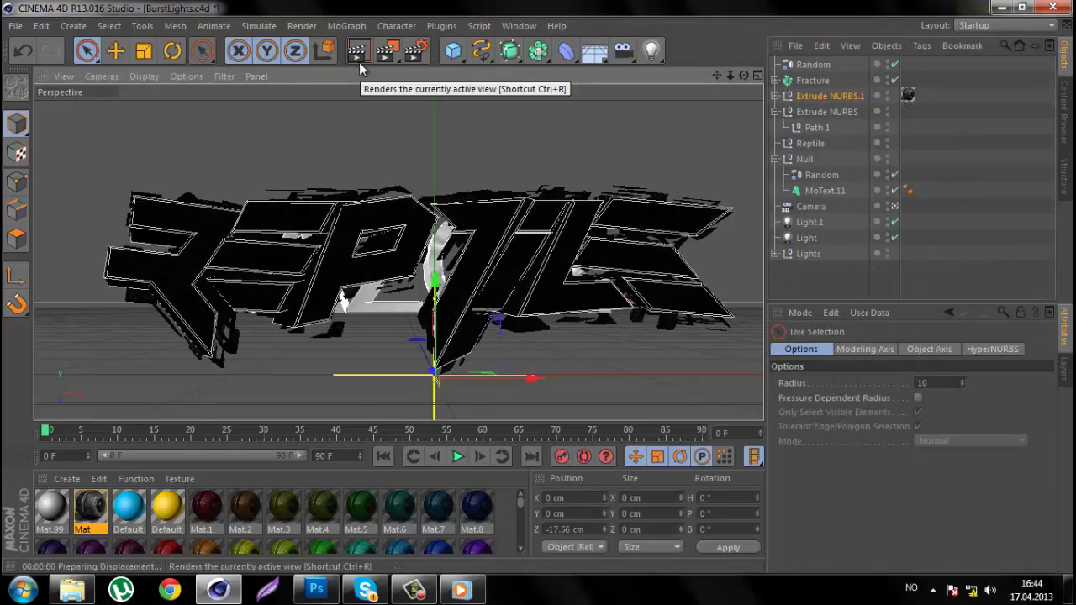
# Step: Add red Mat.1 to Extrude NURBS.1 restricted to selection R1 and preview it in Render View
pyautogui.moveTo(168, 548); pyautogui.dragTo(924, 96)
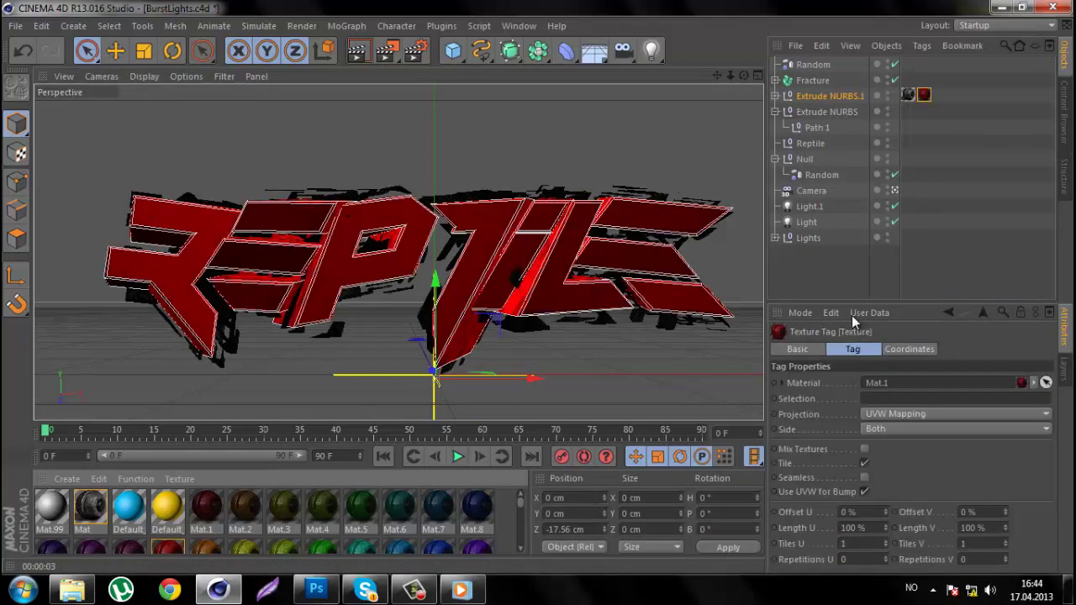
pyautogui.write('R1')
pyautogui.press('Return')
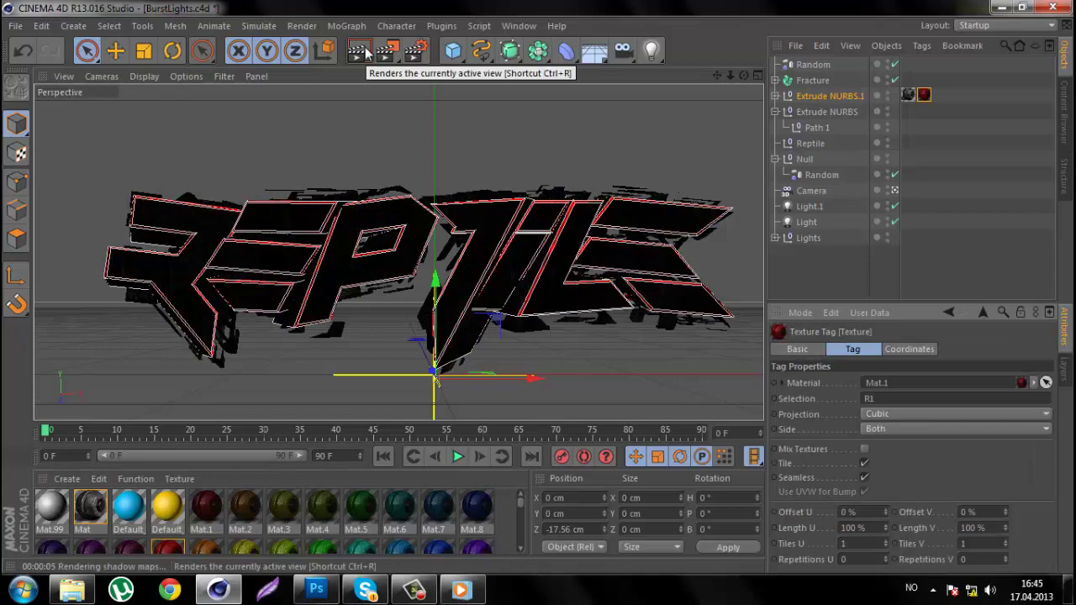
pyautogui.click(364, 50)
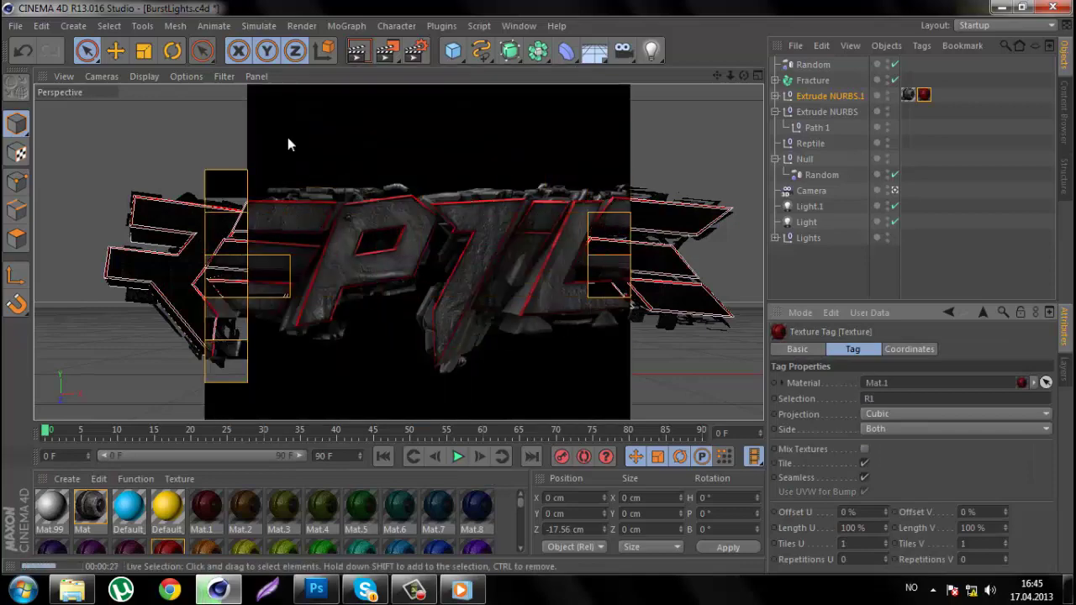
pyautogui.click(812, 64)
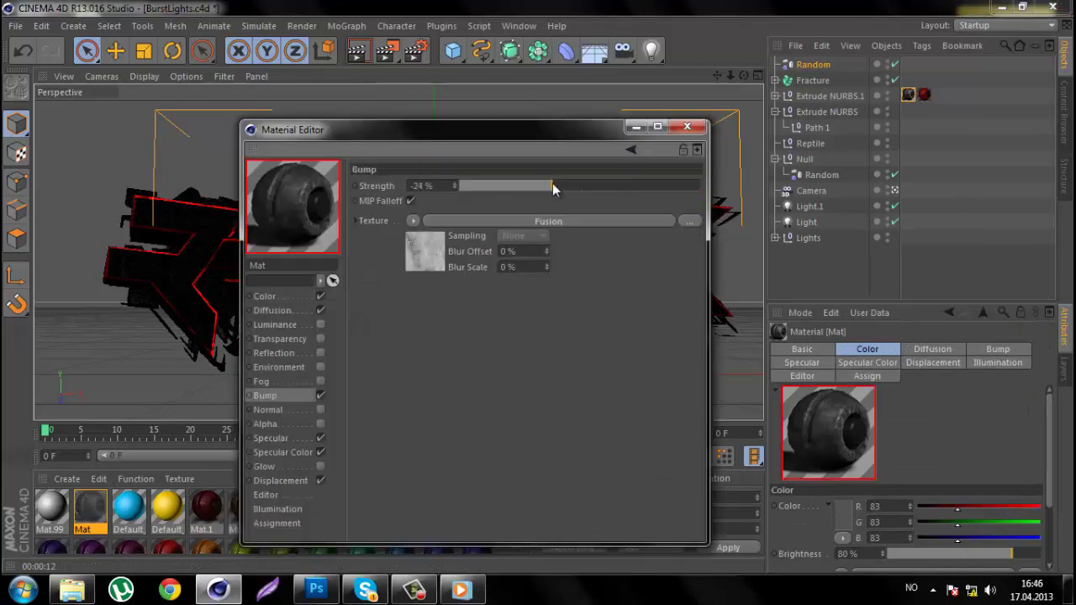
# Step: Preview the bump-textured letters and toggle the scene lights off and back on
pyautogui.click(359, 50)
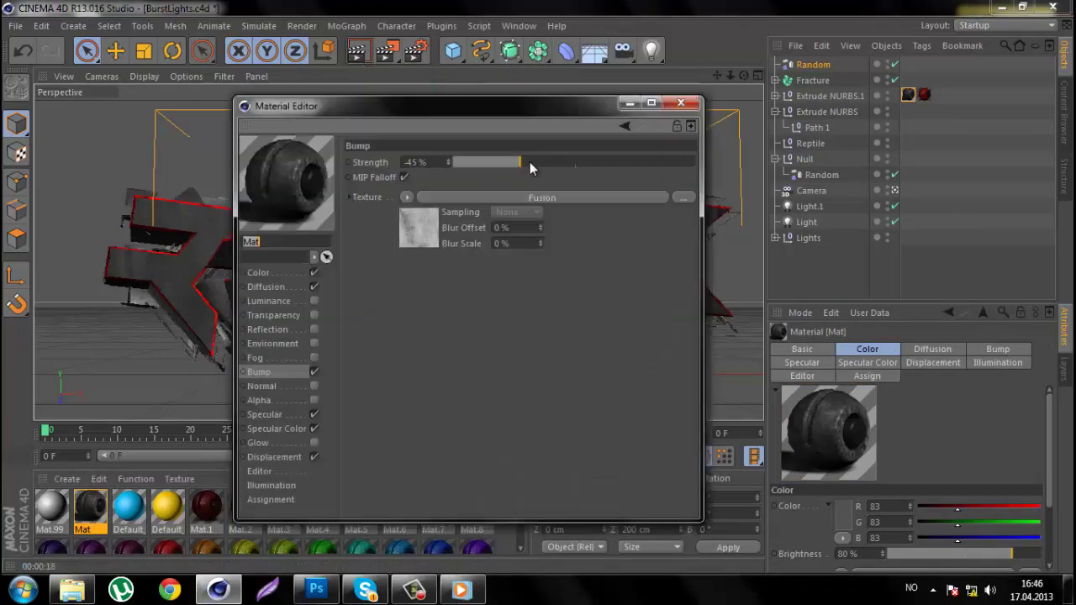
pyautogui.click(369, 50)
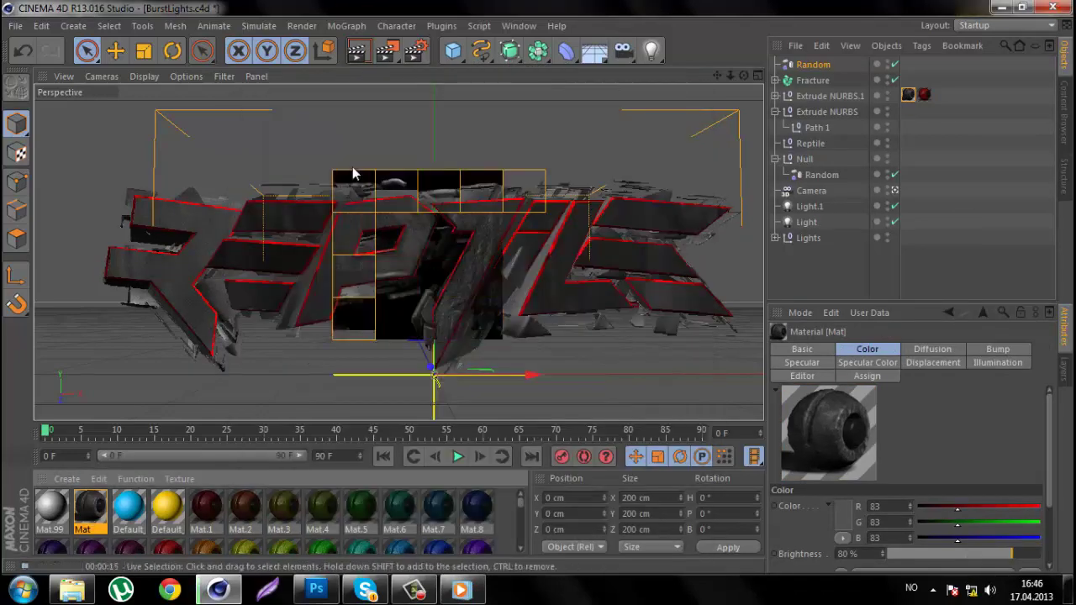
pyautogui.click(908, 96)
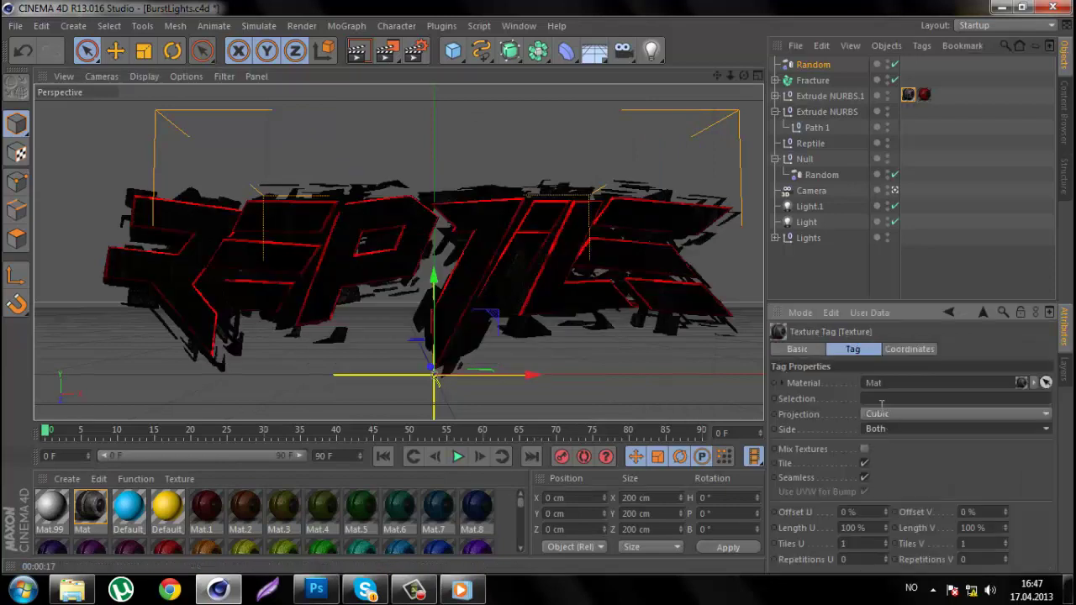
pyautogui.click(895, 207)
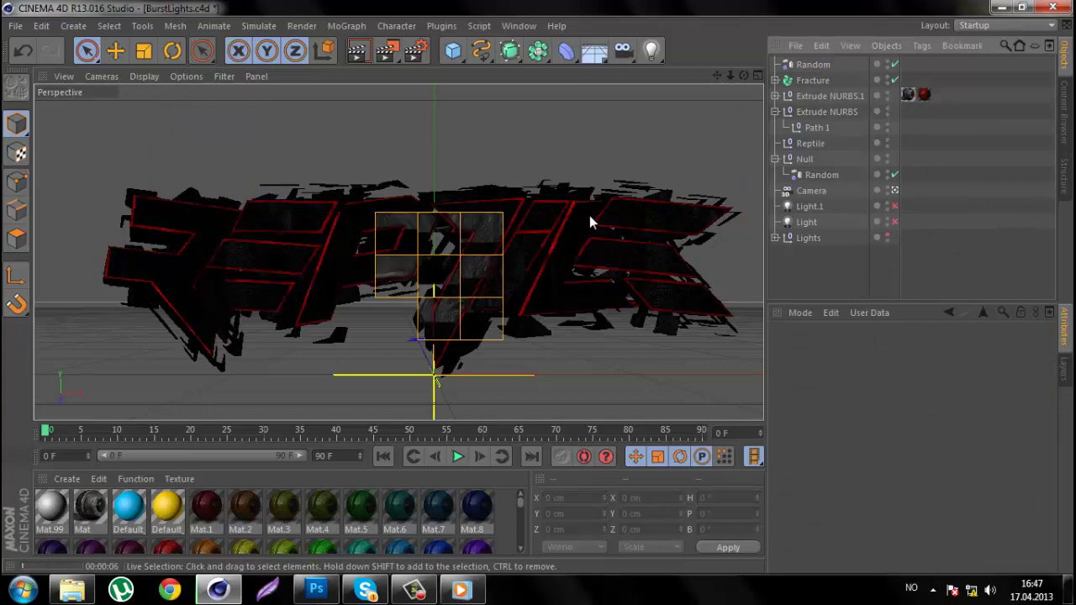
pyautogui.hotkey('ctrl', 'z')
pyautogui.hotkey('ctrl', 'z')
# Step: Render Reptile2.png at 1920x803 to the Picture Viewer via Render Settings
pyautogui.click(909, 96)
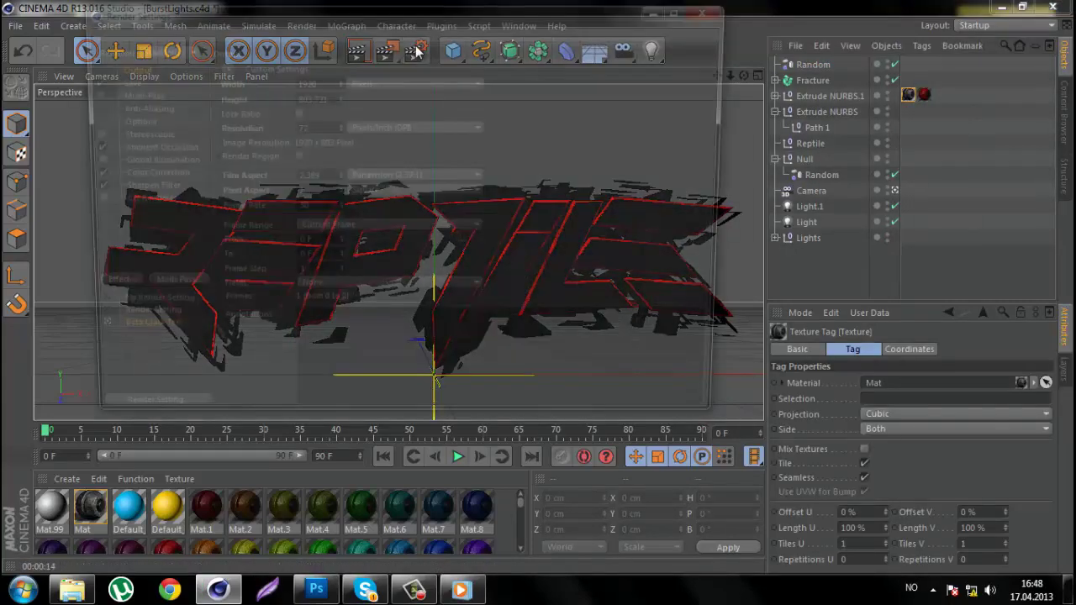
pyautogui.hotkey('ctrl', 'b')
pyautogui.hotkey('shift', 'r')
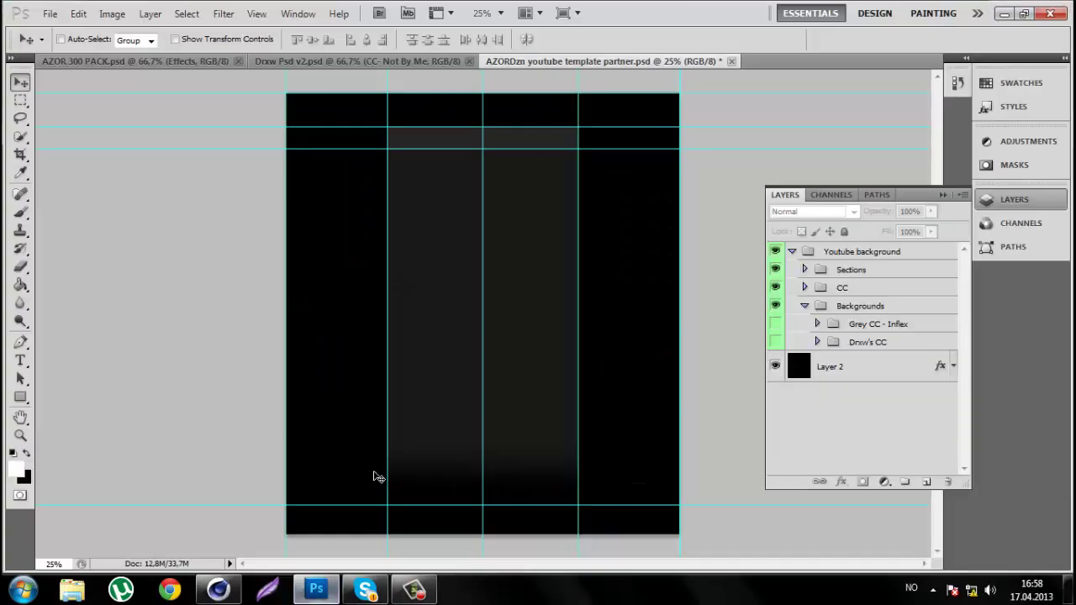
# Step: Open Reptile2.png from the Renders folder and drag it into the YouTube template
pyautogui.hotkey('ctrl', 'o')
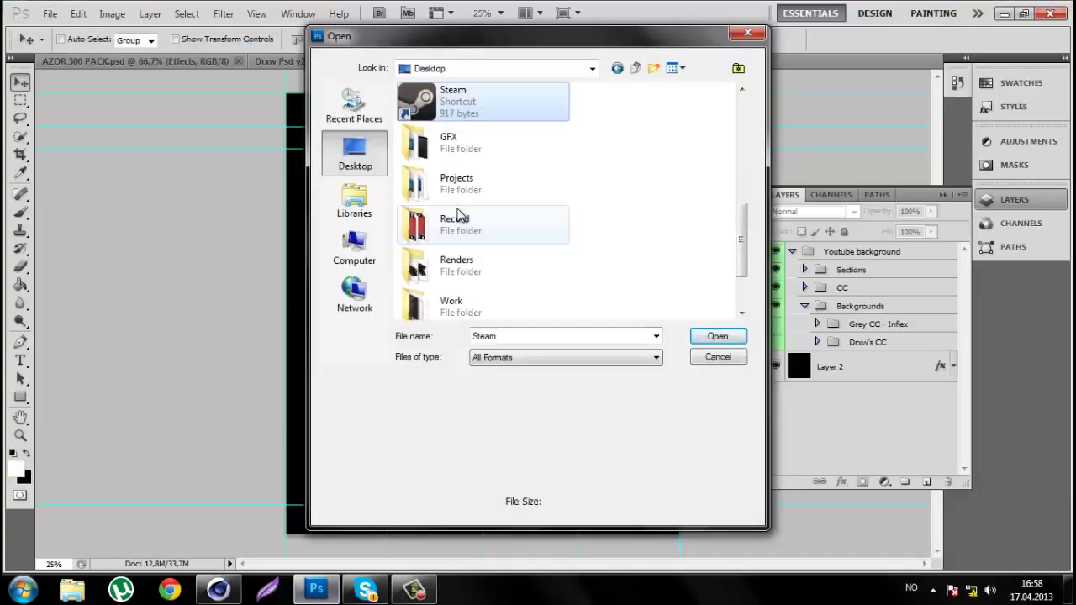
pyautogui.doubleClick(456, 257)
pyautogui.click(602, 141)
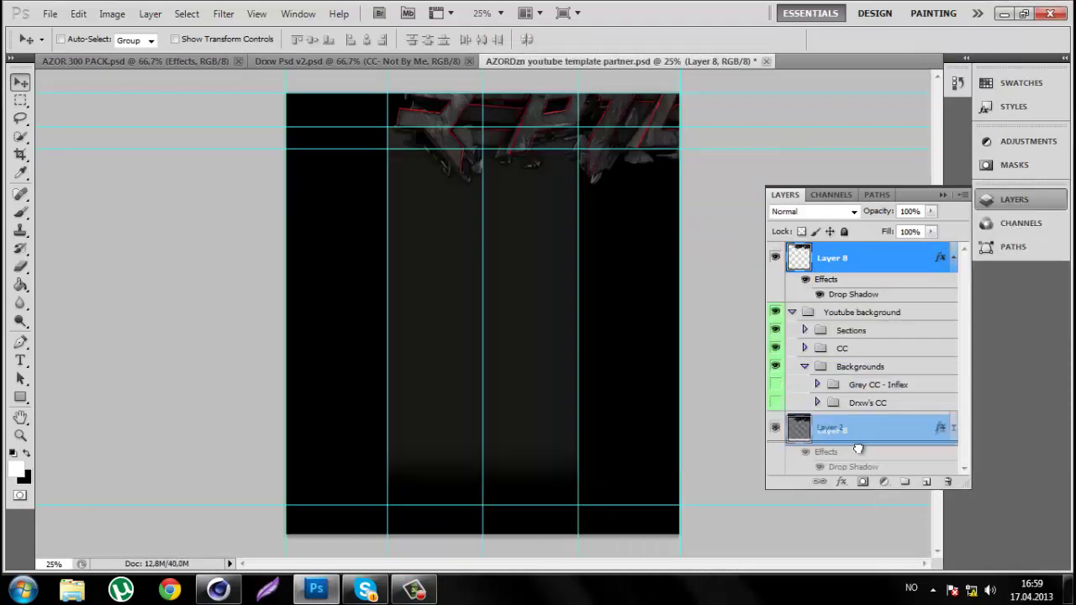
pyautogui.moveTo(857, 450); pyautogui.dragTo(857, 395)
# Step: Duplicate the REPTILE layer and scale the copy to about 49.48% across the banner top
pyautogui.hotkey('ctrl', 't')
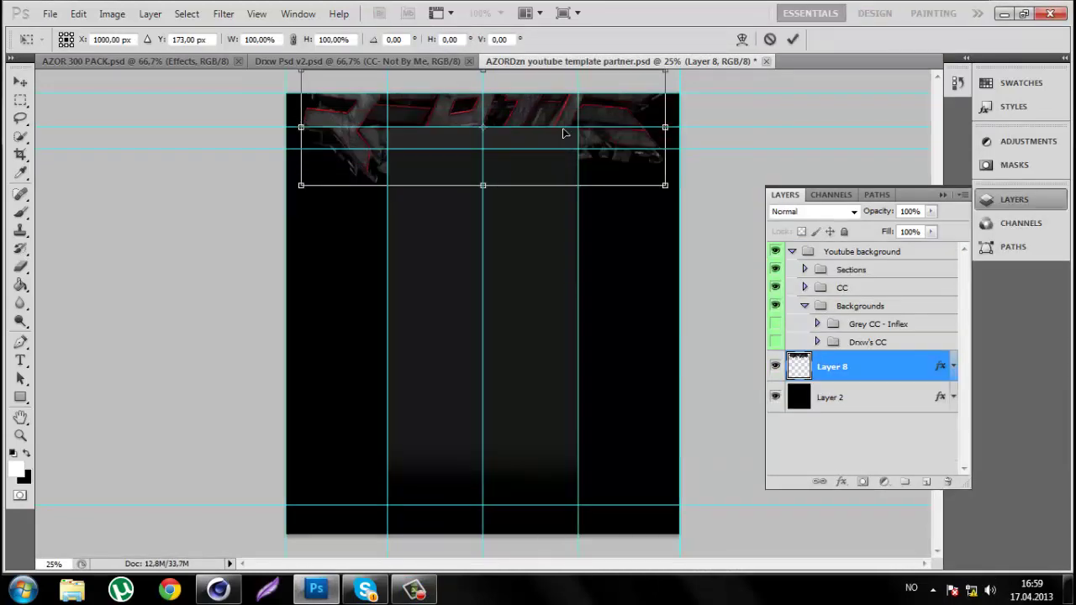
pyautogui.press('Return')
pyautogui.hotkey('ctrl', 'j')
pyautogui.hotkey('ctrl', 't')
pyautogui.keyDown('alt'); pyautogui.scroll(3, 169, 274); pyautogui.keyUp('alt')
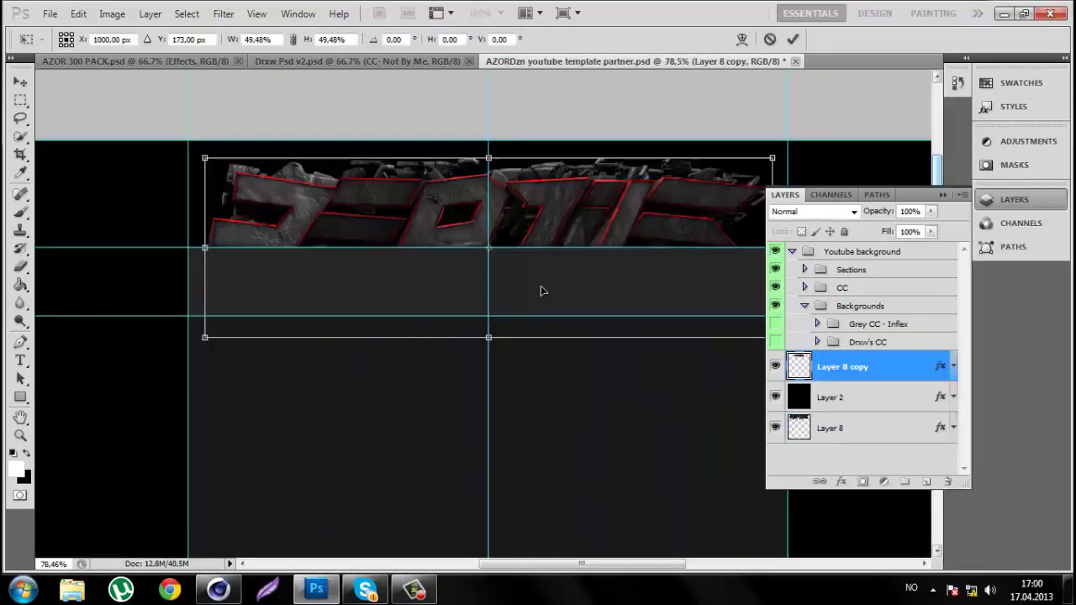
pyautogui.hotkey('ctrl', 'alt', 't')
pyautogui.moveTo(727, 295)
pyautogui.mouseDown()
pyautogui.moveTo(265, 273)
pyautogui.moveTo(331, 257)
pyautogui.mouseUp()
pyautogui.press('Return')
pyautogui.click(875, 389)
pyautogui.hotkey('ctrl', 't')
# Step: Give Layer 8 copy 2 a blue Color Overlay layer style
pyautogui.press('Return')
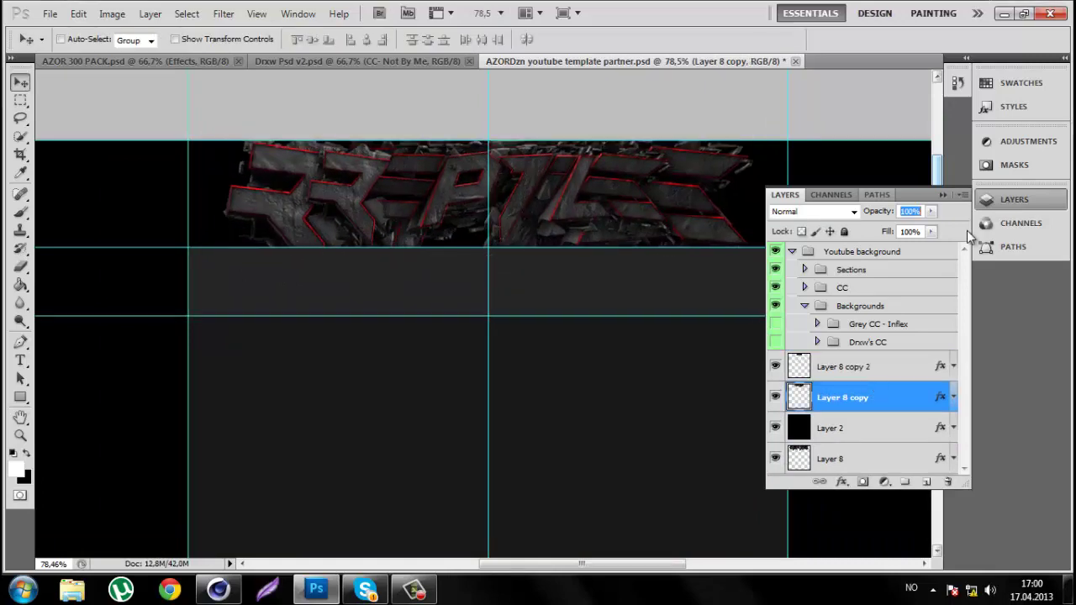
pyautogui.click(908, 369)
pyautogui.doubleClick(907, 370)
pyautogui.click(947, 168)
pyautogui.click(361, 115)
pyautogui.click(395, 315)
pyautogui.press('Return')
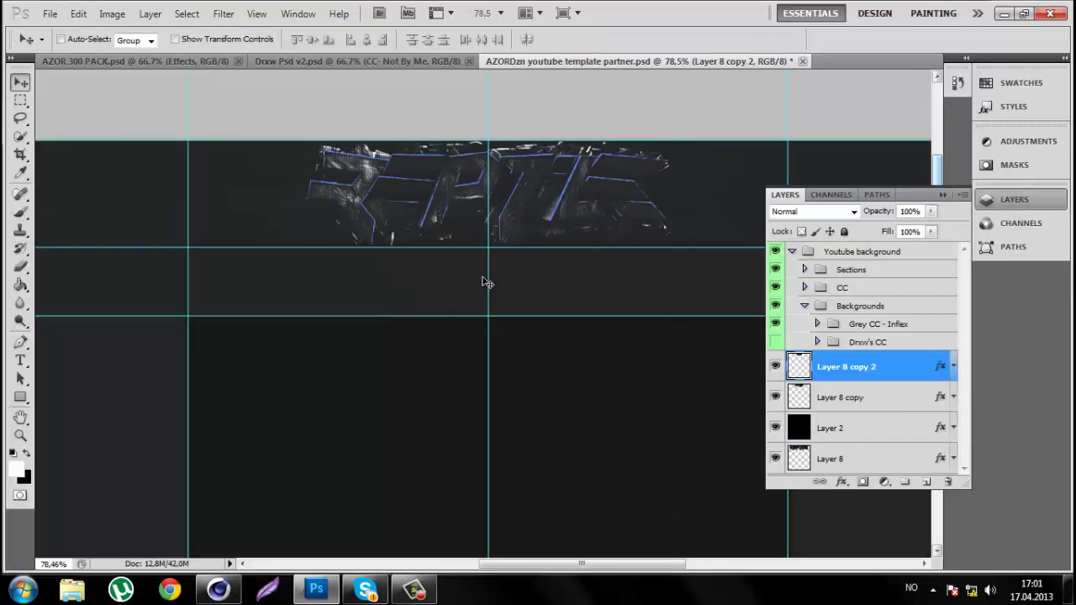
# Step: Copy the COOL and Another random thing layers from AZOR 300 PACK into the template
pyautogui.moveTo(189, 71); pyautogui.dragTo(691, 174)
pyautogui.click(805, 362)
pyautogui.click(840, 404)
pyautogui.scroll(-1, 876, 408)
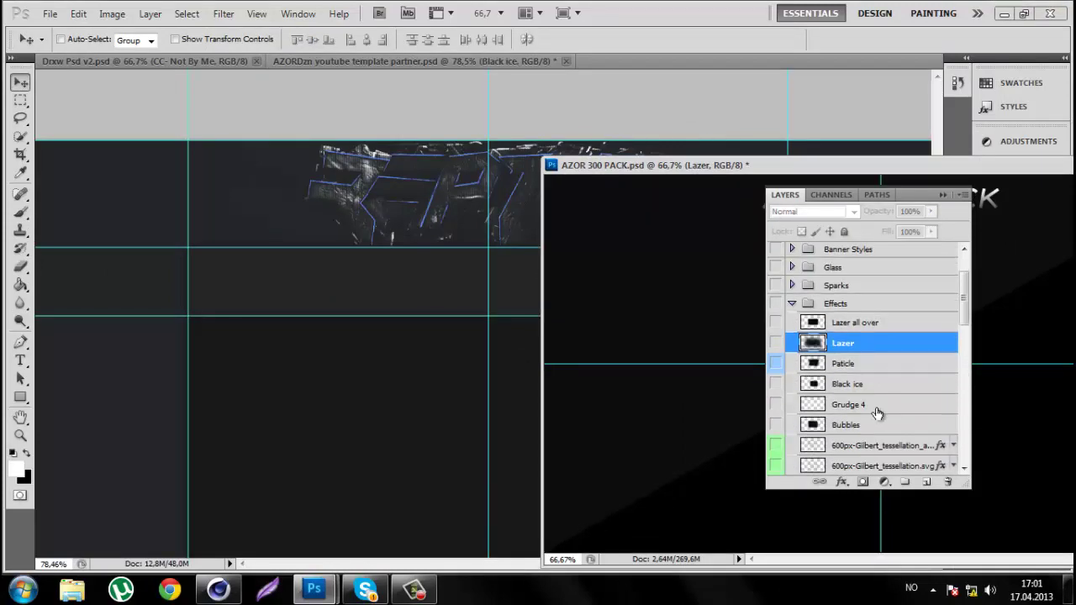
pyautogui.scroll(-4, 877, 407)
pyautogui.click(857, 424)
pyautogui.click(865, 378)
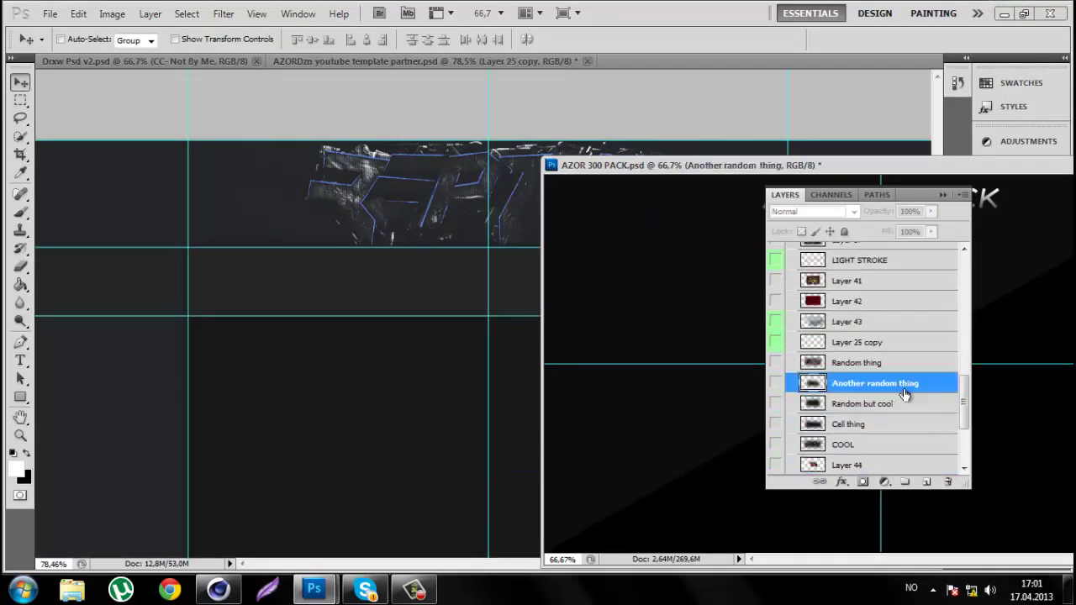
pyautogui.moveTo(866, 378); pyautogui.dragTo(618, 463)
pyautogui.moveTo(639, 165); pyautogui.dragTo(659, 67)
# Step: Position the Another random thing layer, then duplicate it and flip the copy horizontally
pyautogui.scroll(2, 865, 336)
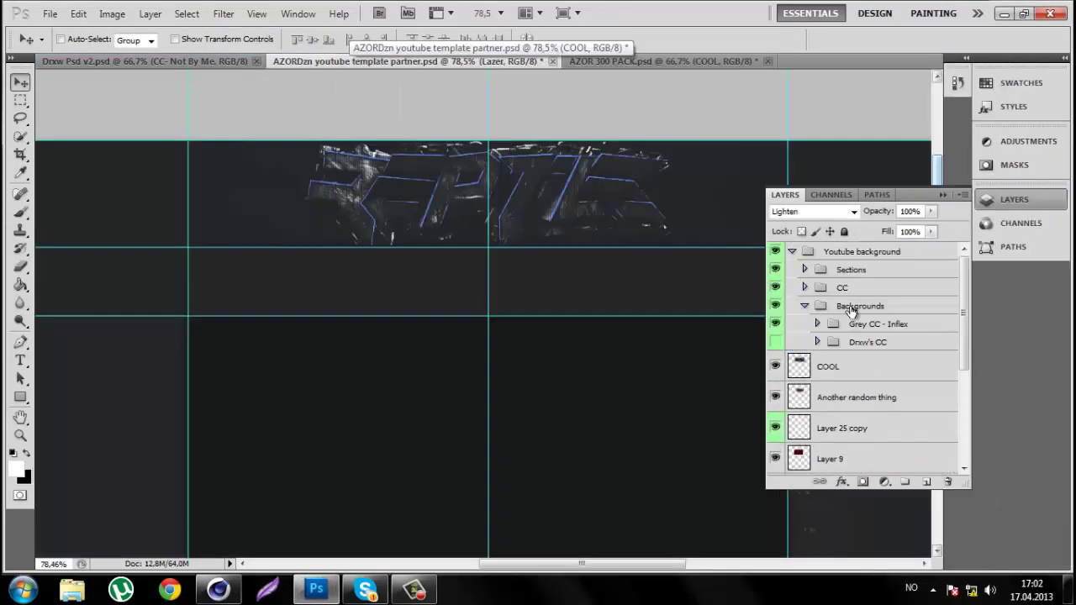
pyautogui.scroll(-3, 866, 378)
pyautogui.click(857, 430)
pyautogui.moveTo(858, 306); pyautogui.dragTo(857, 332)
pyautogui.hotkey('ctrl', 't')
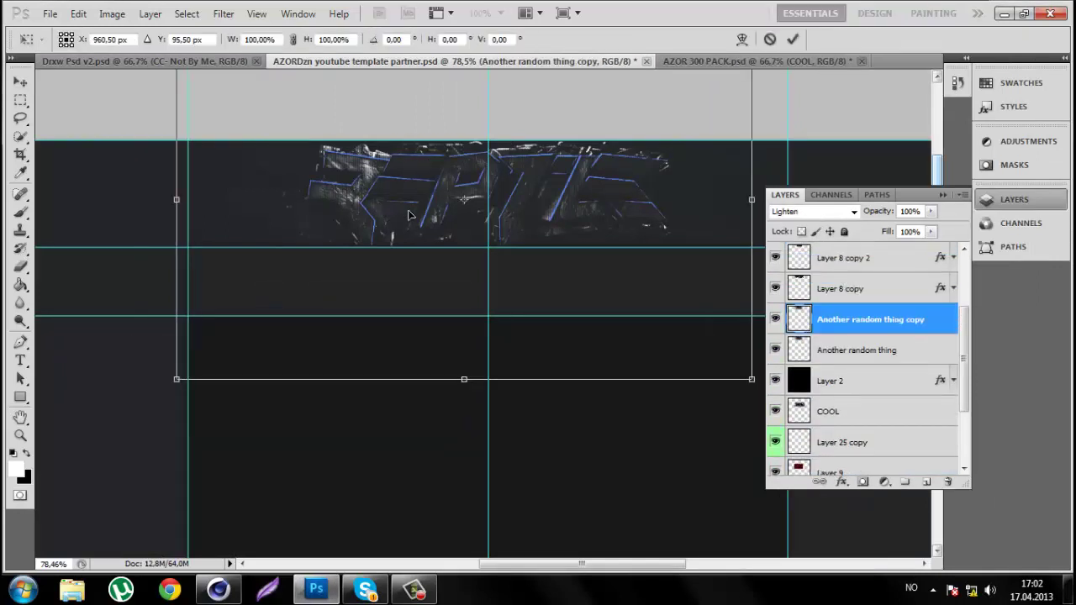
pyautogui.press('Return')
pyautogui.hotkey('ctrl', 'j')
pyautogui.hotkey('ctrl', 't')
pyautogui.rightClick(547, 294)
pyautogui.press('Escape')
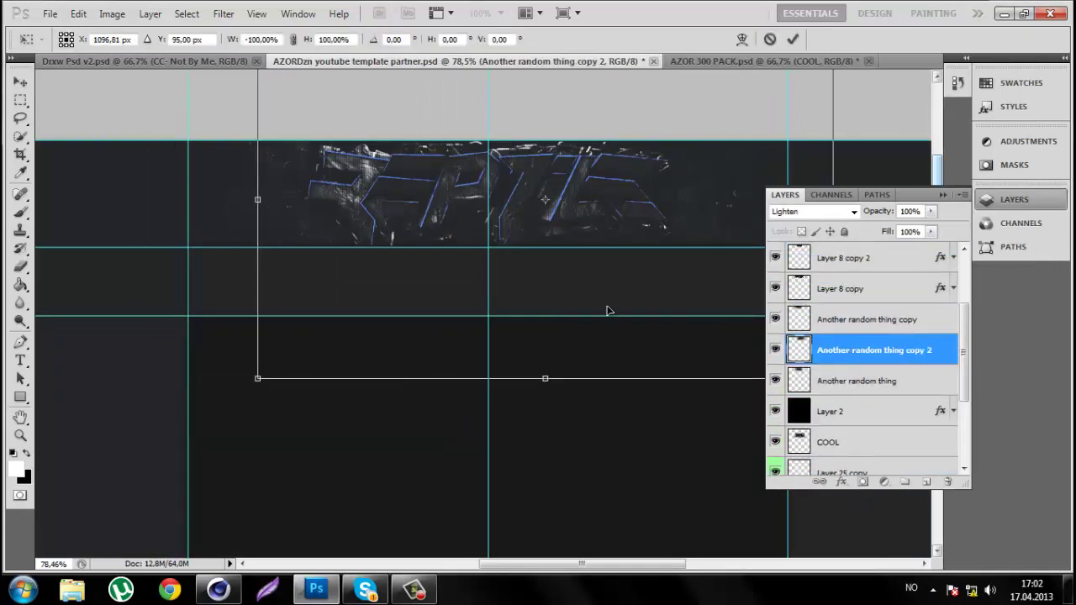
pyautogui.hotkey('ctrl', 'j')
# Step: Add a new stamped layer set to Lighten blending and ready the brush
pyautogui.press('Return')
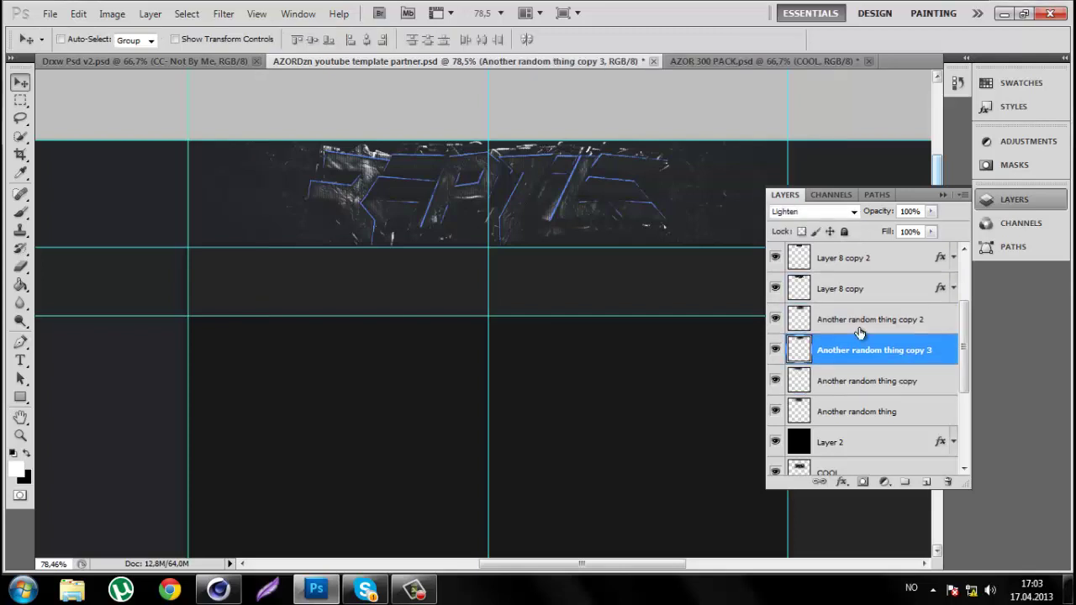
pyautogui.hotkey('ctrl', 'shift', 'alt', 'e')
pyautogui.click(811, 211)
pyautogui.click(782, 120)
pyautogui.press('b')
pyautogui.rightClick(280, 280)
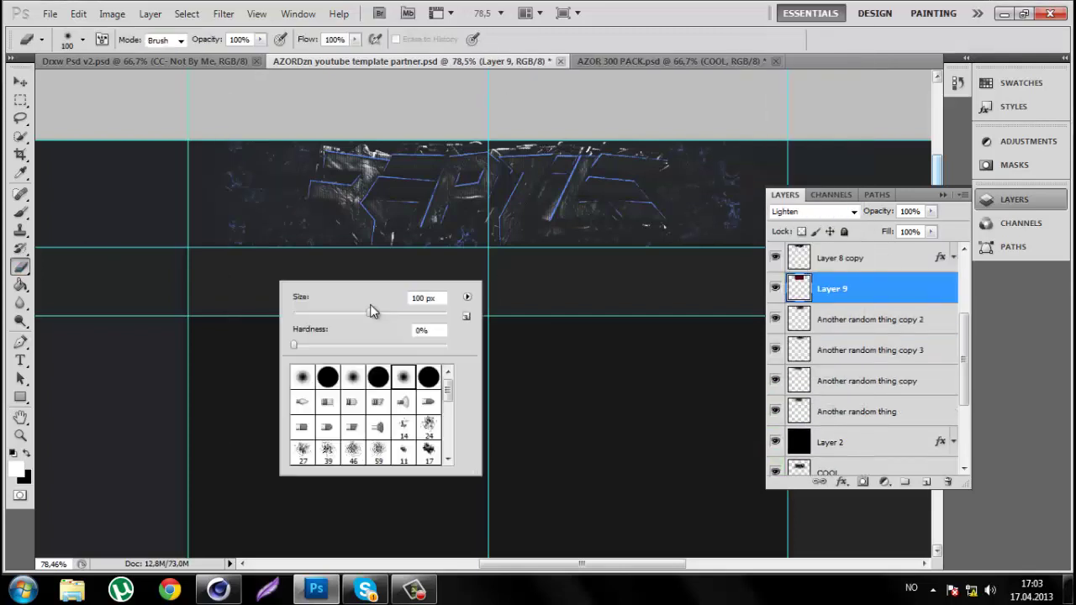
pyautogui.press('Escape')
# Step: Select the Another random thing copies and move the COOL layer higher in the stack
pyautogui.click(869, 319)
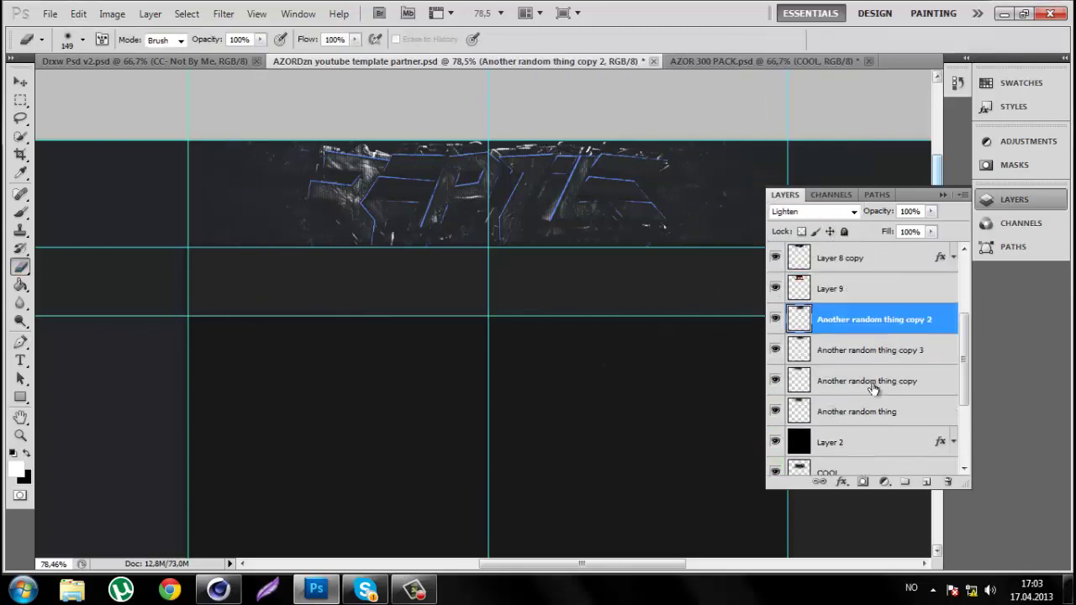
pyautogui.keyDown('shift'); pyautogui.click(856, 411); pyautogui.keyUp('shift')
pyautogui.moveTo(840, 468)
pyautogui.mouseDown()
pyautogui.moveTo(862, 413)
pyautogui.moveTo(836, 289)
pyautogui.moveTo(825, 452)
pyautogui.mouseUp()
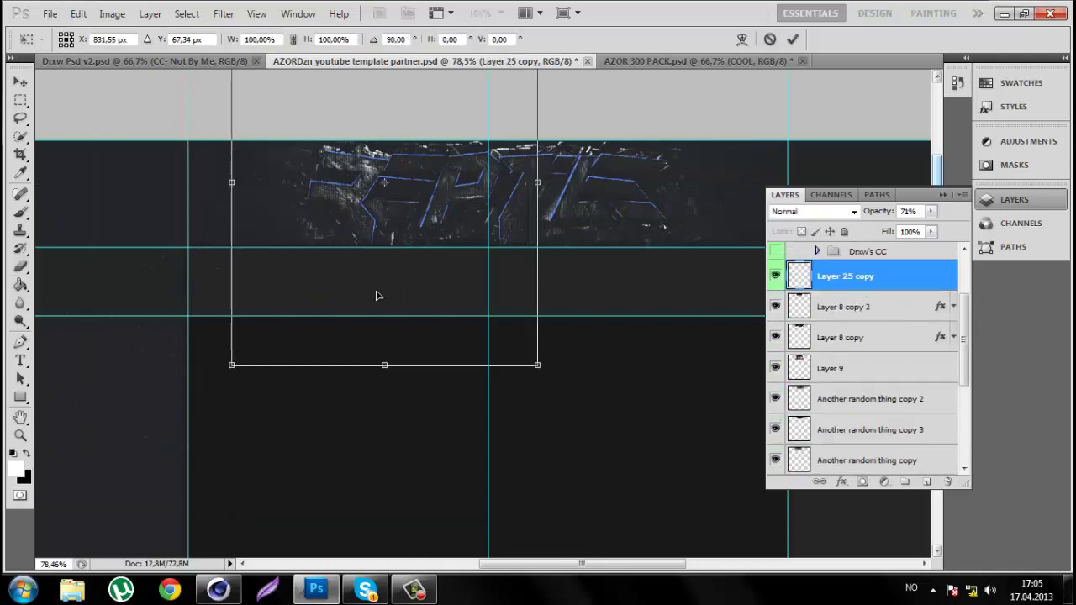
# Step: Duplicate the Screen-mode Black ice texture layer and transform the copy
pyautogui.click(790, 214)
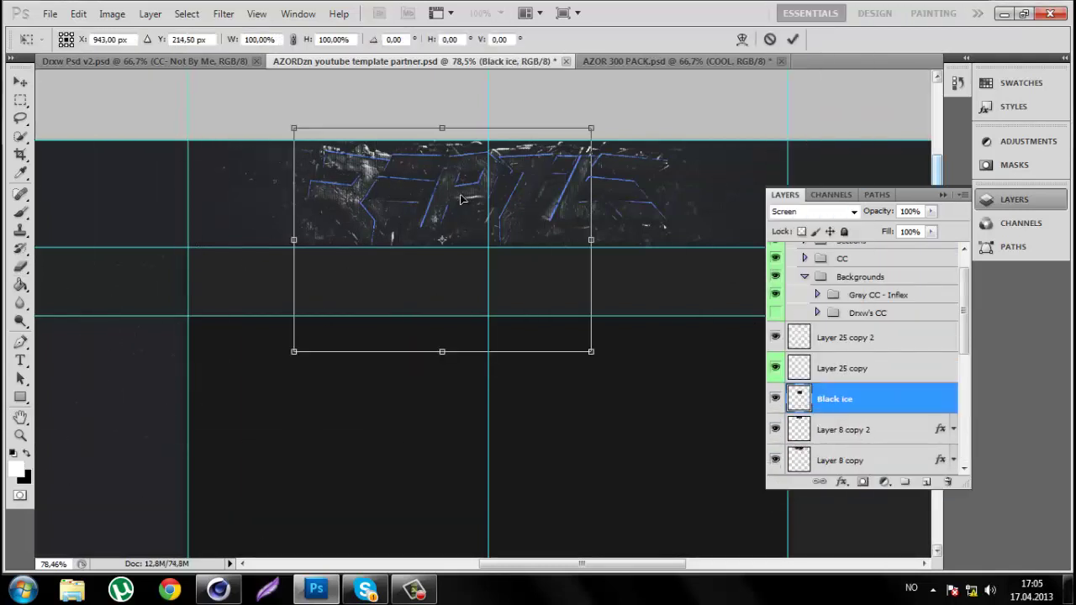
pyautogui.hotkey('ctrl', 'j')
pyautogui.hotkey('ctrl', 't')
pyautogui.rightClick(361, 271)
pyautogui.press('Escape')
pyautogui.press('Escape')
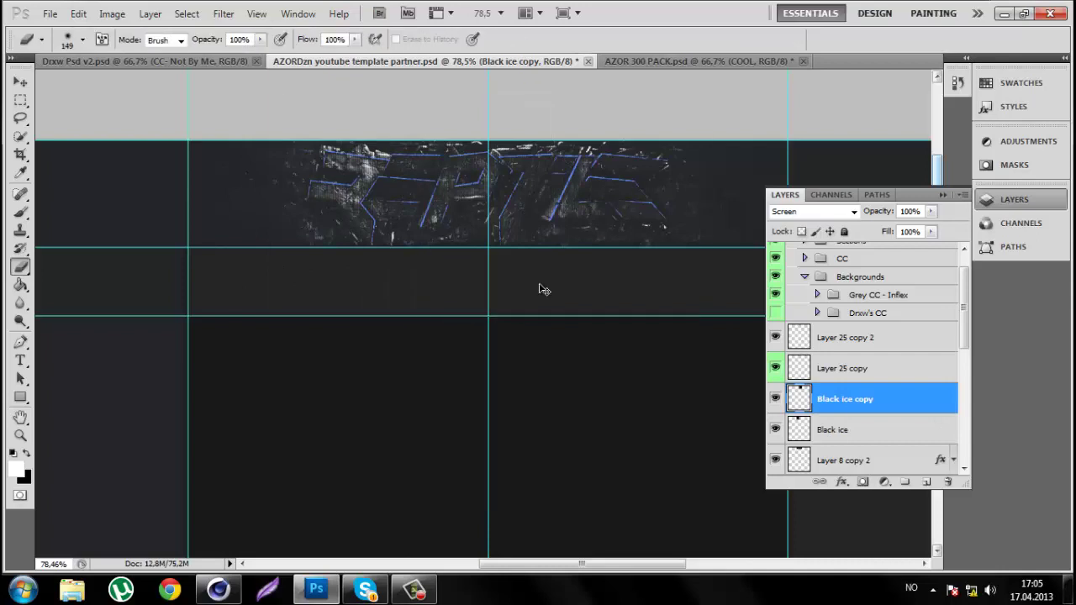
pyautogui.press('Return')
# Step: Select Layer 10 and bring up the brush presets for painting on it
pyautogui.scroll(-1, 878, 397)
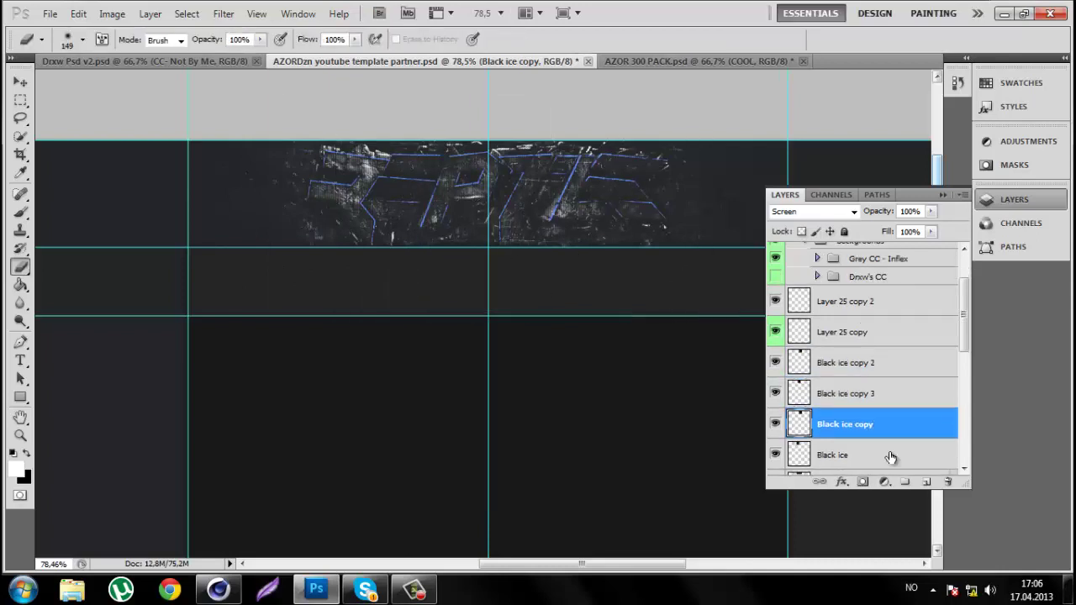
pyautogui.scroll(-2, 890, 457)
pyautogui.click(882, 431)
pyautogui.rightClick(423, 255)
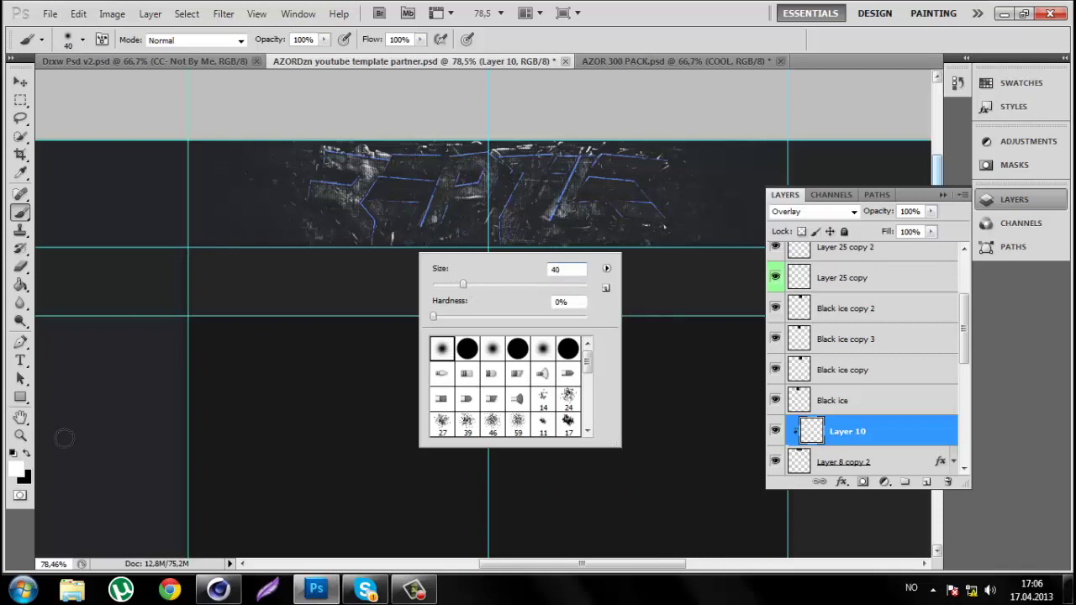
# Step: Use a 40 px soft brush, add Overlay Layers 11 and 12, and lower opacities to 35% and 28%
pyautogui.press('Return')
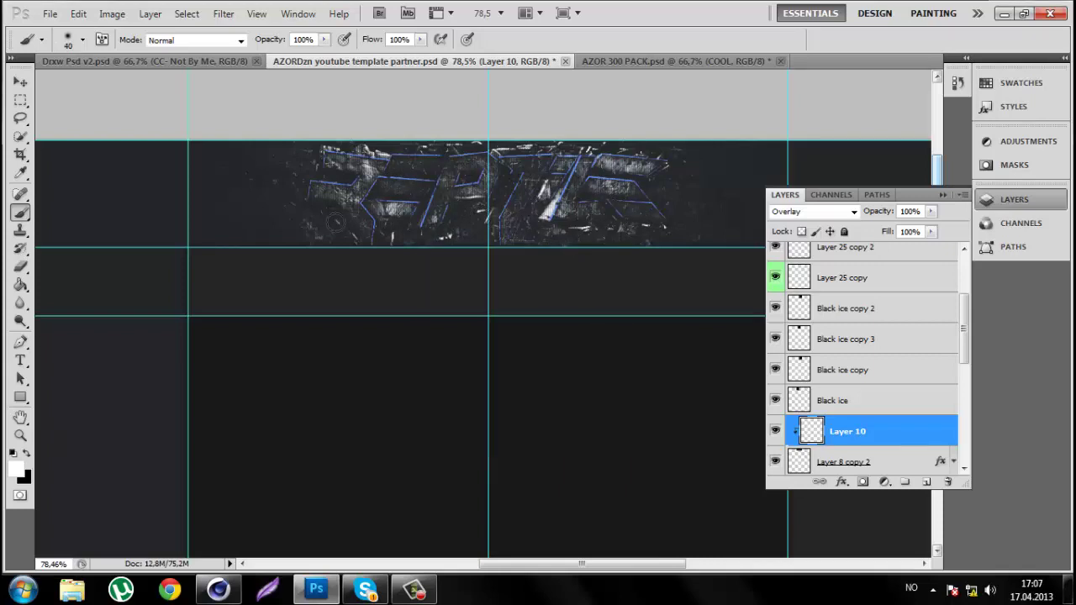
pyautogui.click(924, 482)
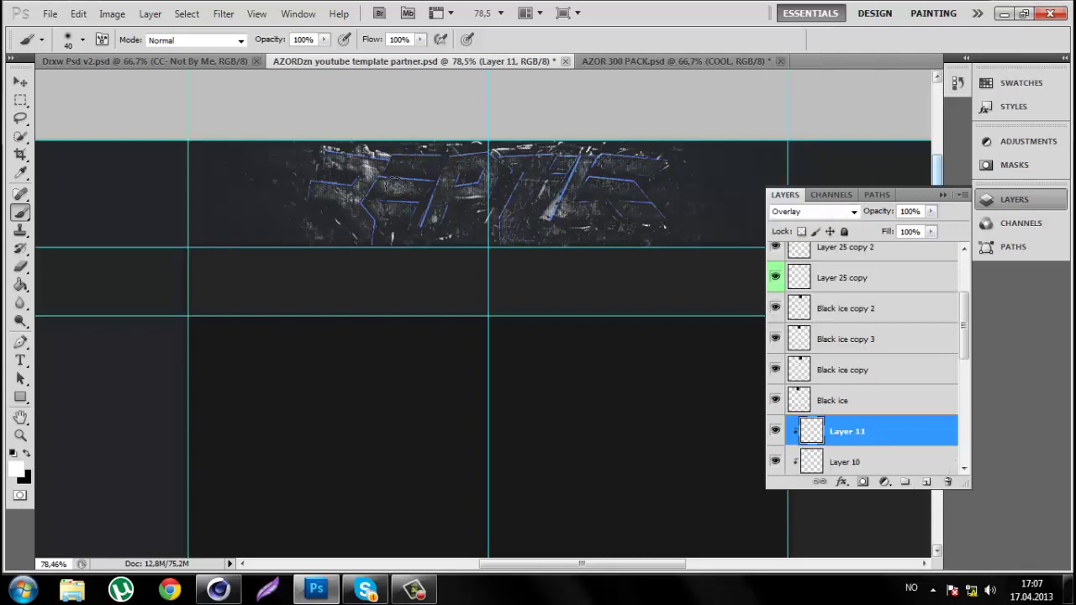
pyautogui.hotkey('alt', '[')
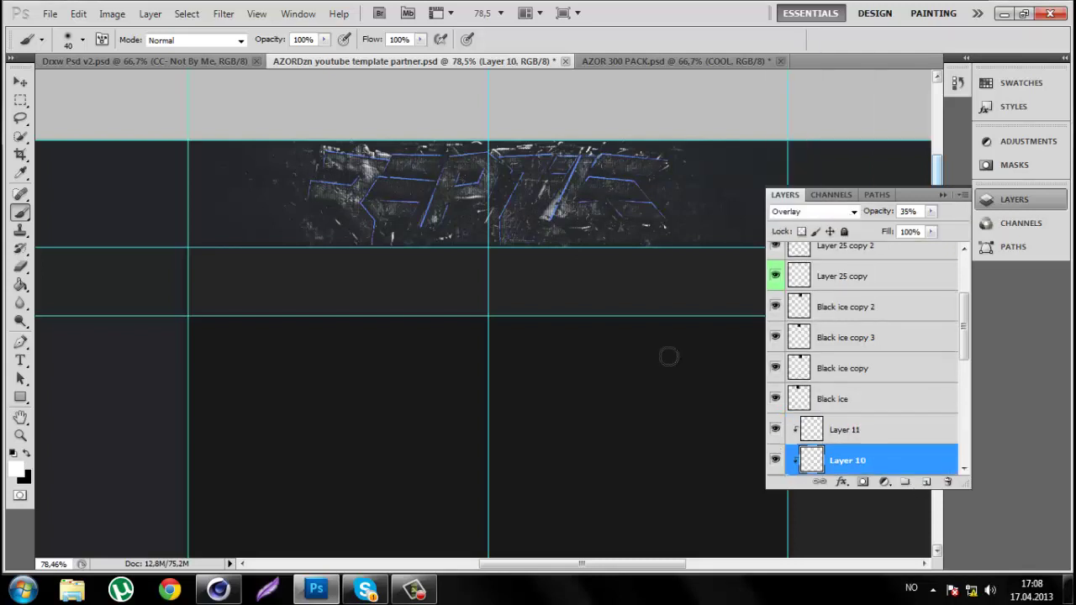
pyautogui.hotkey('ctrl', 'j')
pyautogui.click(838, 212)
pyautogui.click(838, 212)
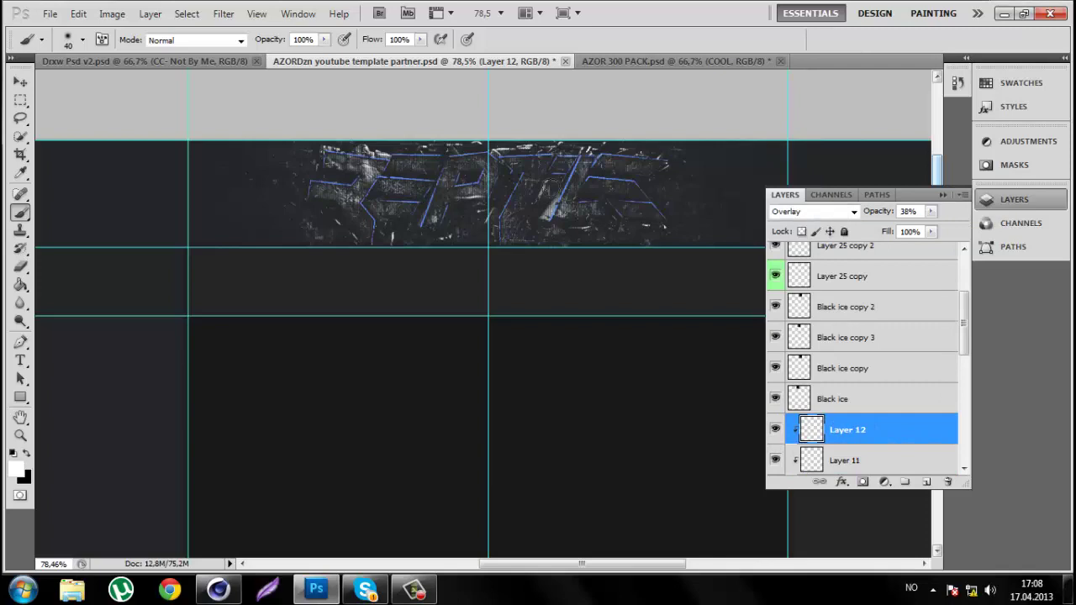
pyautogui.hotkey('alt', '[')
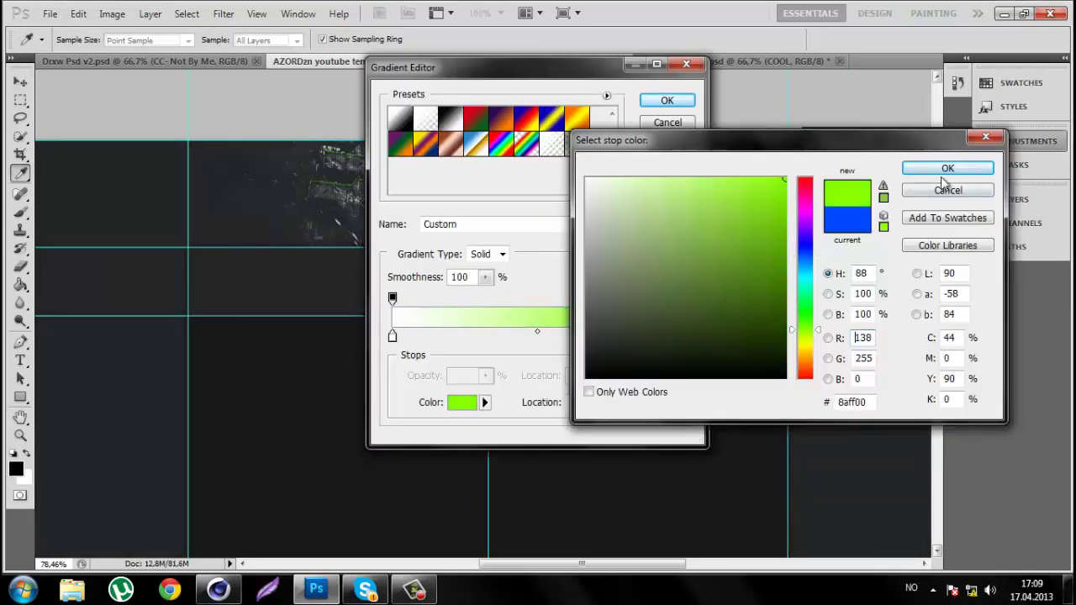
# Step: Add Layer 13 below COOL and set up a 288 px green spatter brush
pyautogui.scroll(-5, 840, 362)
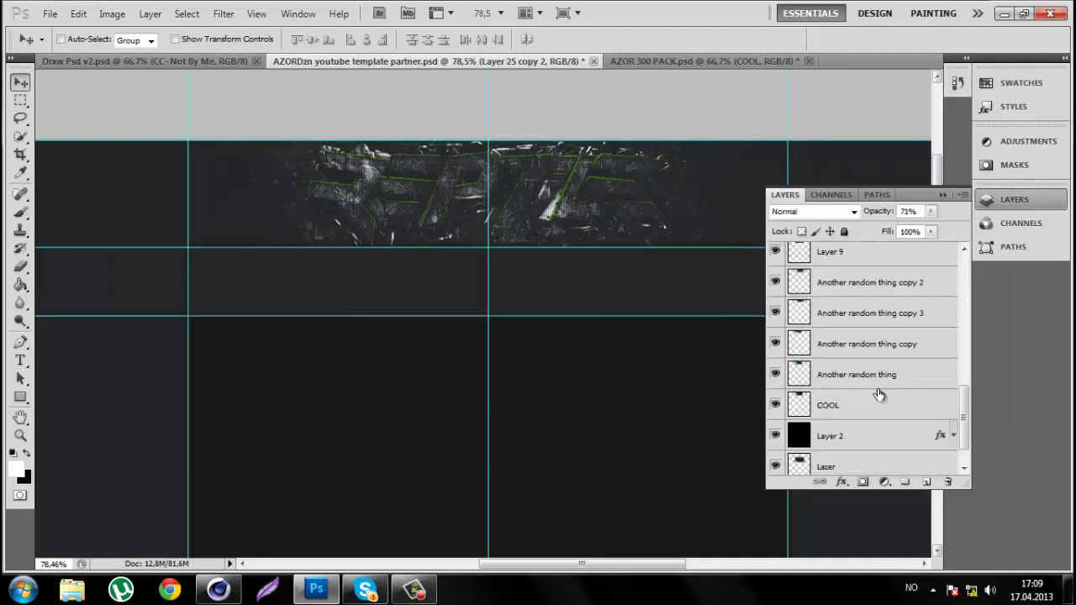
pyautogui.click(874, 398)
pyautogui.press('b')
pyautogui.rightClick(327, 257)
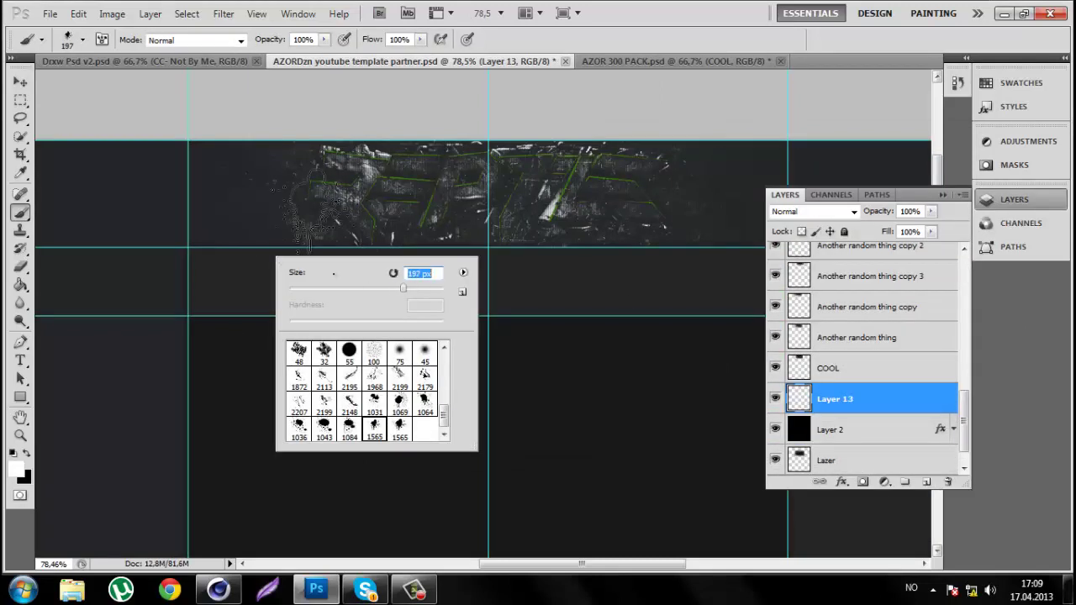
pyautogui.write('288')
pyautogui.press('Return')
pyautogui.click(17, 469)
pyautogui.click(824, 156)
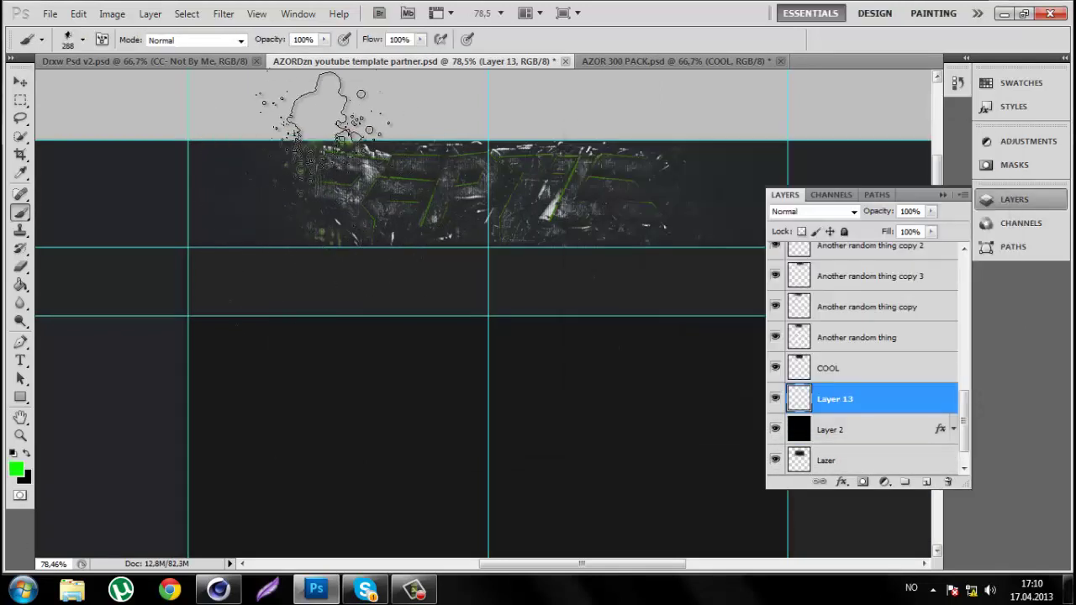
# Step: Lower Layer 13's opacity to 74% and add Layer 14 below Black ice
pyautogui.moveTo(930, 211); pyautogui.dragTo(912, 229)
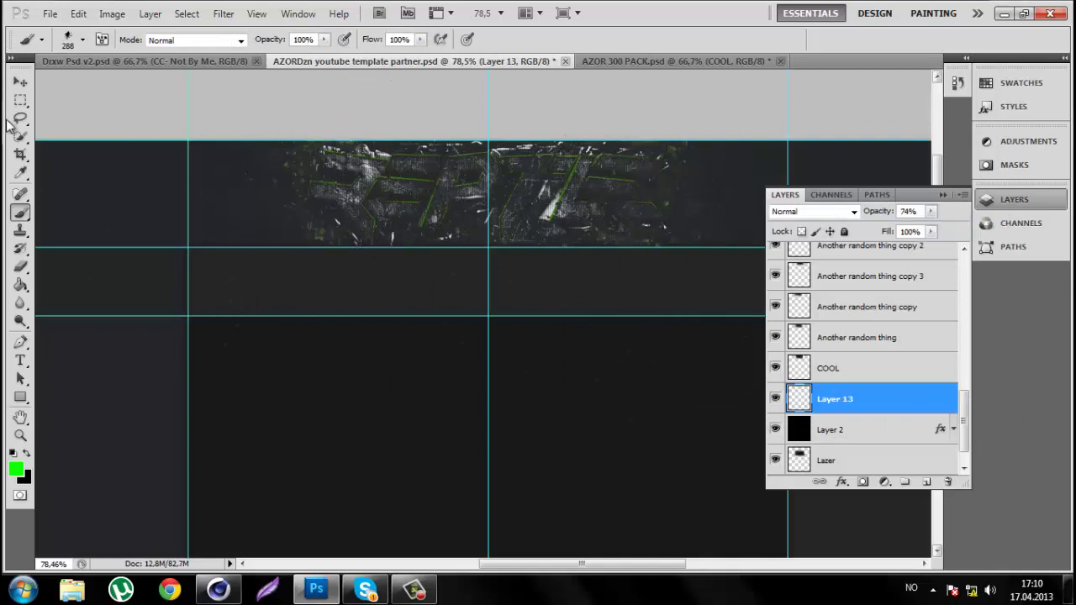
pyautogui.press('v')
pyautogui.scroll(-1, 879, 378)
pyautogui.scroll(-5, 880, 391)
pyautogui.click(927, 476)
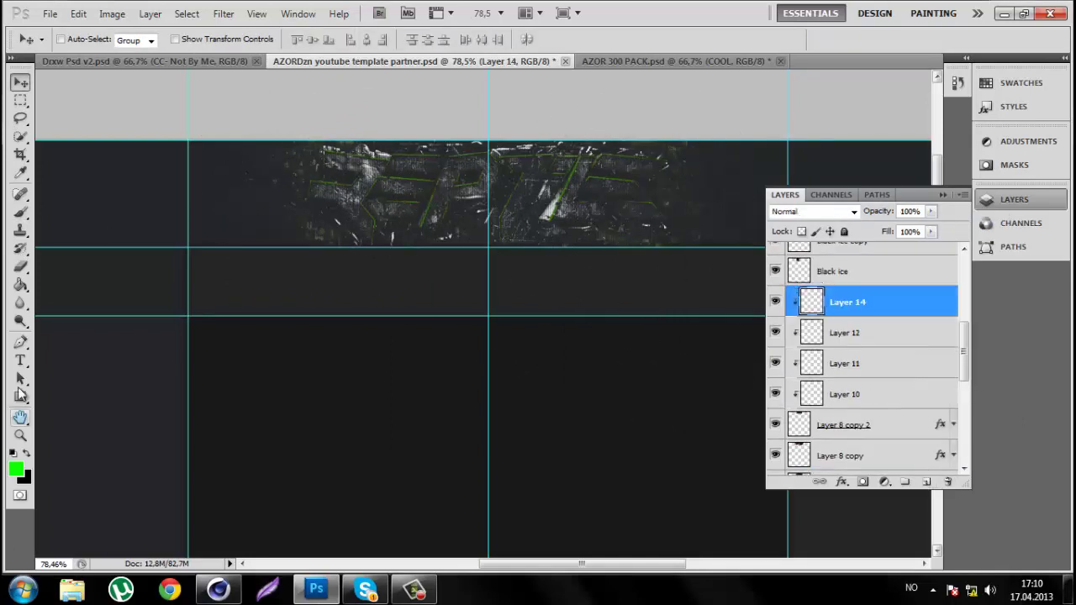
# Step: Stamp green spatters near the text on Layer 14 with 201 px and 308 px brushes
pyautogui.press('b')
pyautogui.rightClick(327, 271)
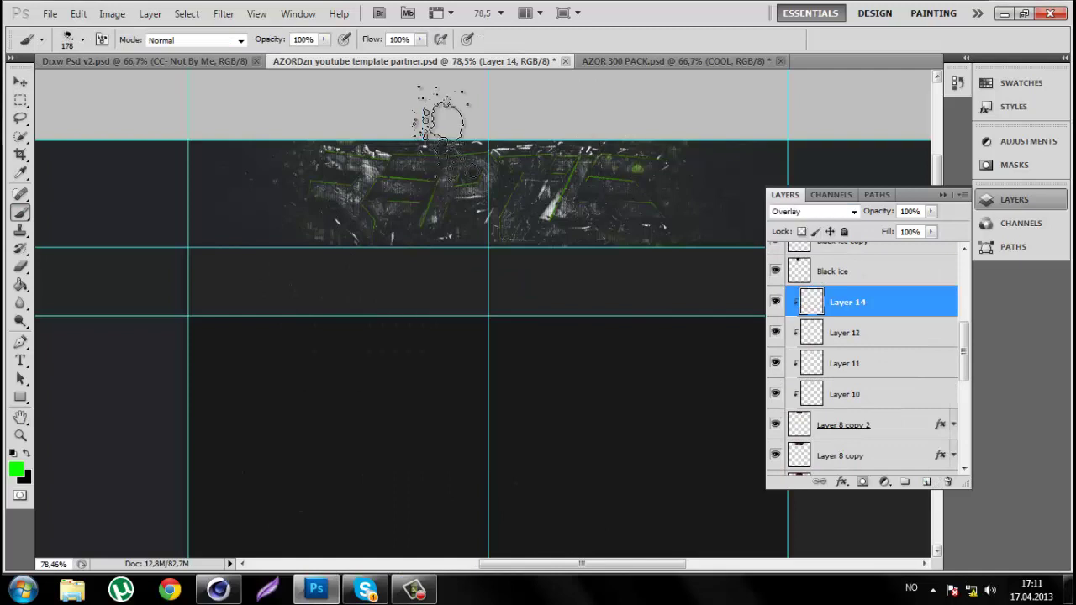
pyautogui.click(336, 175)
pyautogui.rightClick(534, 271)
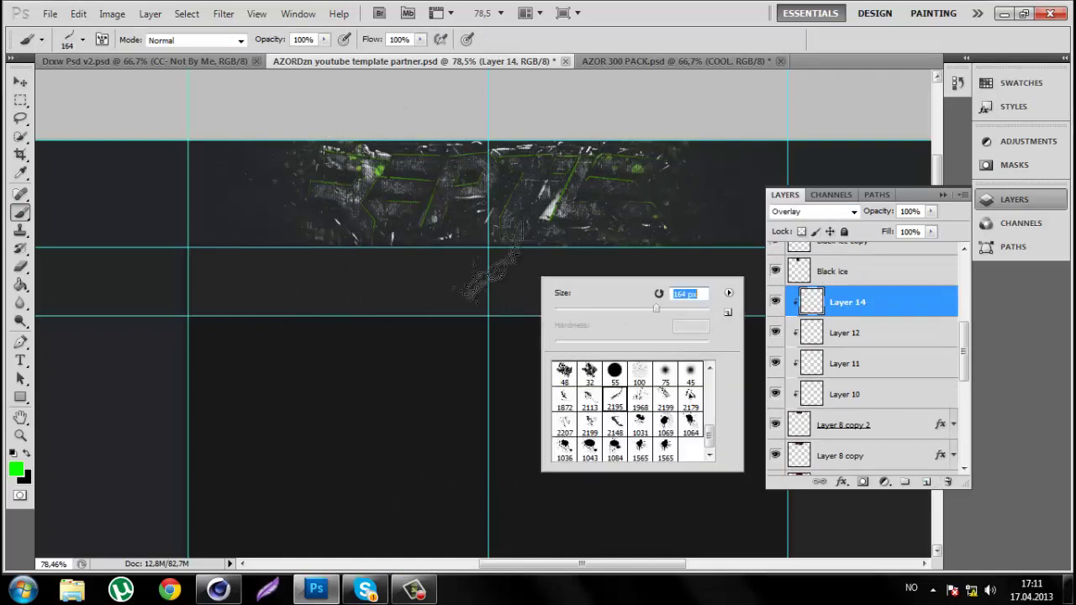
pyautogui.write('201')
pyautogui.press('Return')
pyautogui.rightClick(630, 353)
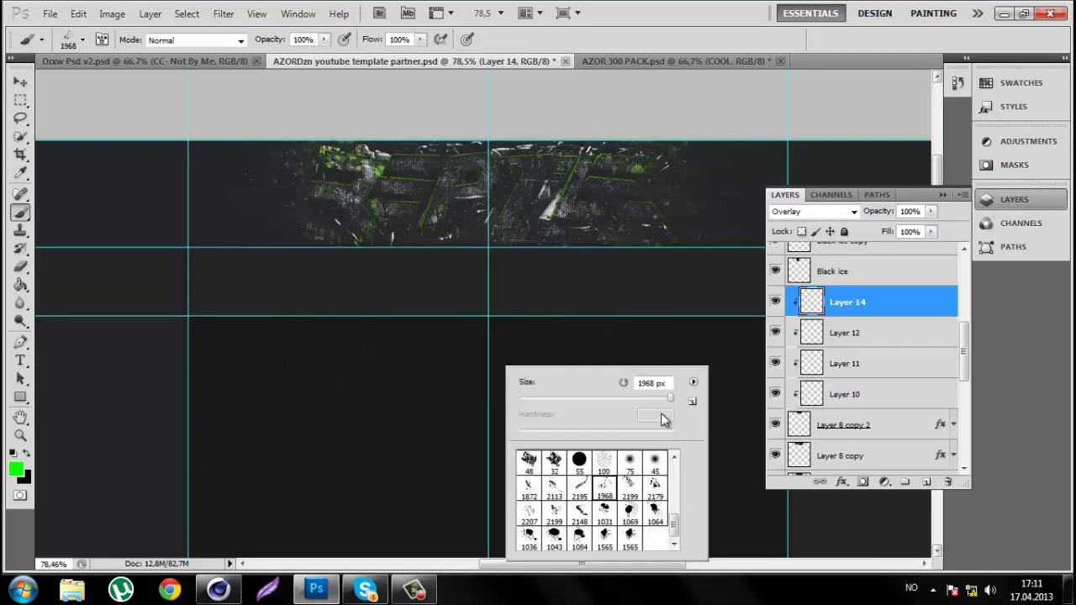
pyautogui.write('308')
pyautogui.press('Return')
# Step: Reduce Layer 14's opacity to 49% and select Layer 13 to set it to 70%
pyautogui.moveTo(878, 211); pyautogui.dragTo(861, 211)
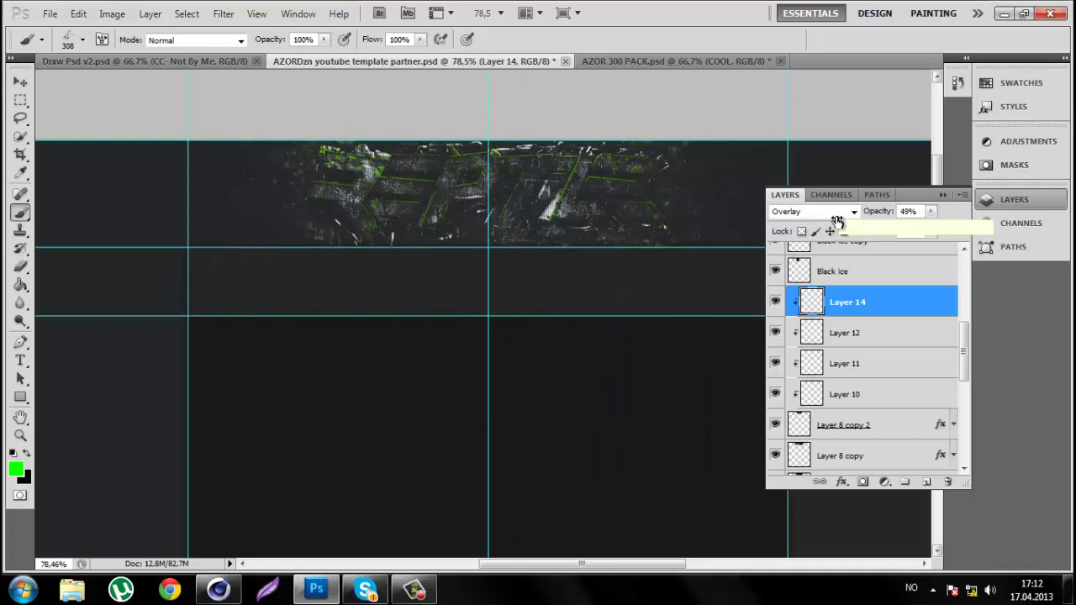
pyautogui.press('v')
pyautogui.keyDown('ctrl'); pyautogui.click(470, 245); pyautogui.keyUp('ctrl')
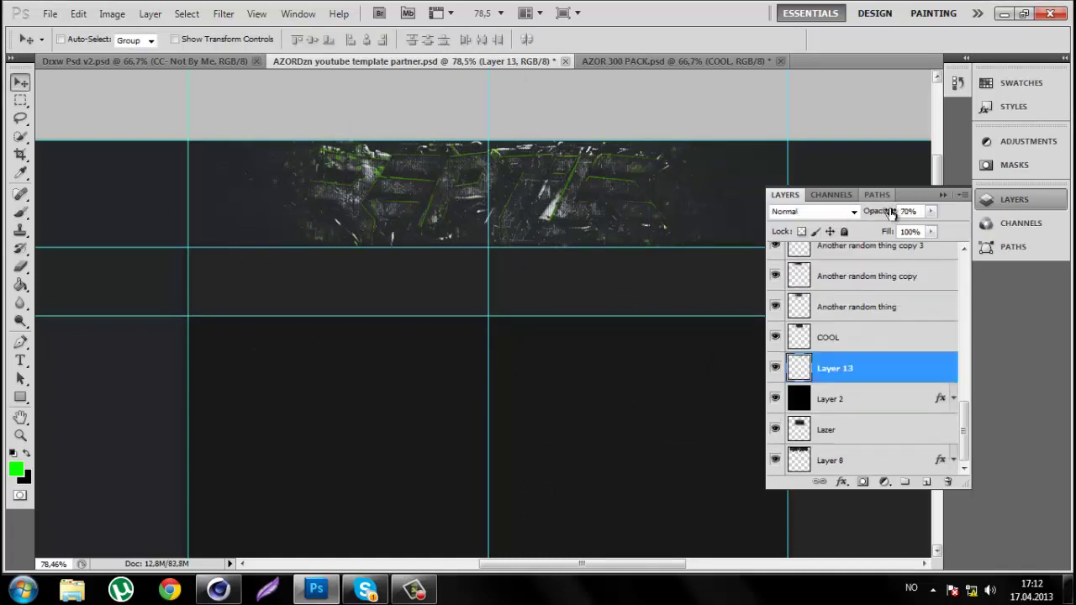